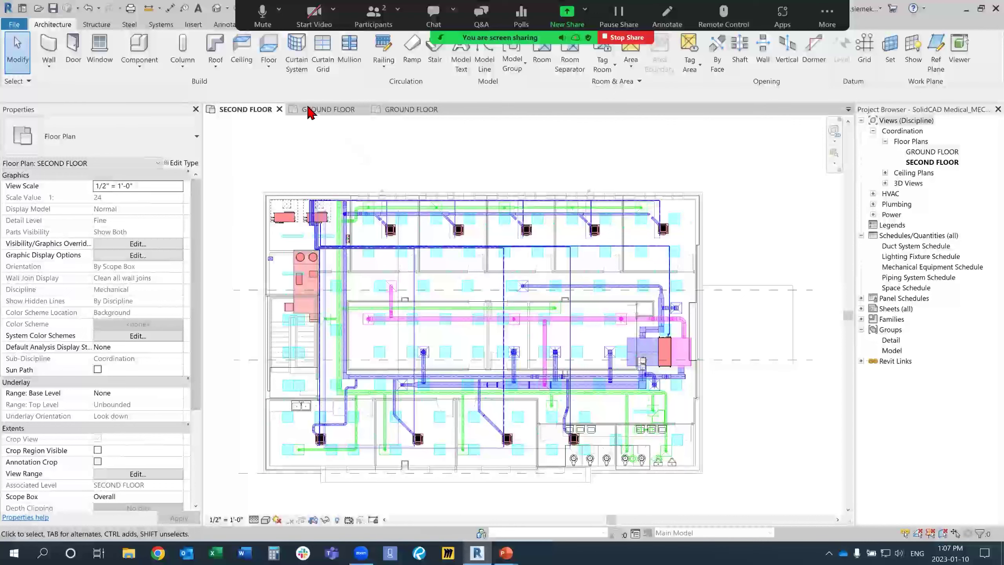
Switch to the architectural model's ground floor plan and examine the exam room layout around the patient corridor
click(329, 117)
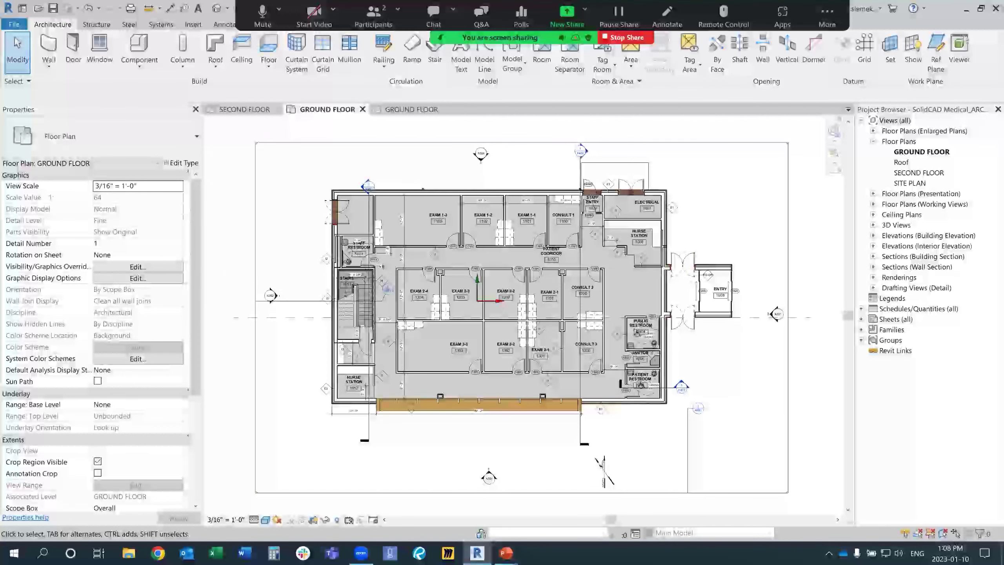
scroll(492, 199, up, 4)
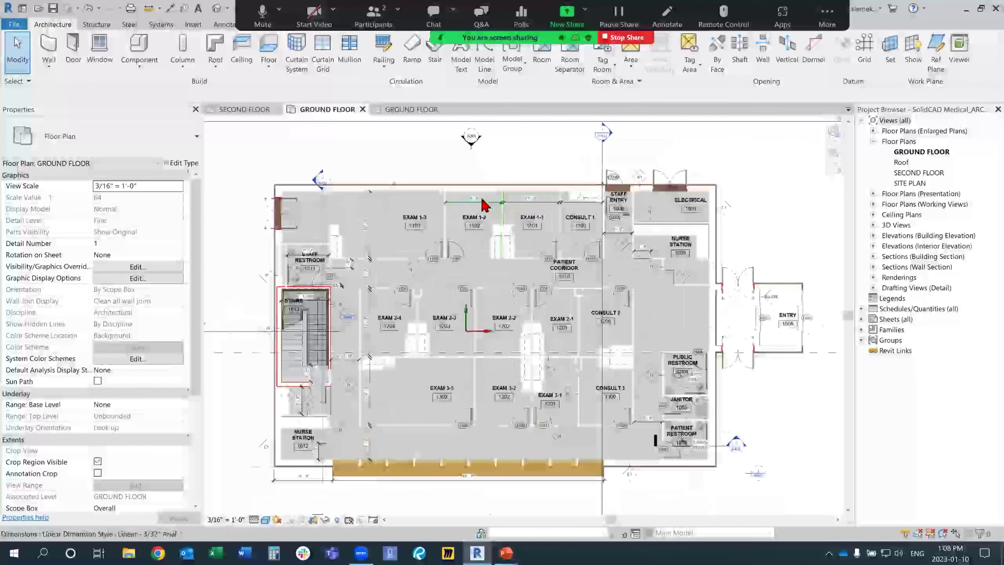
middle_drag(470, 215, 588, 266)
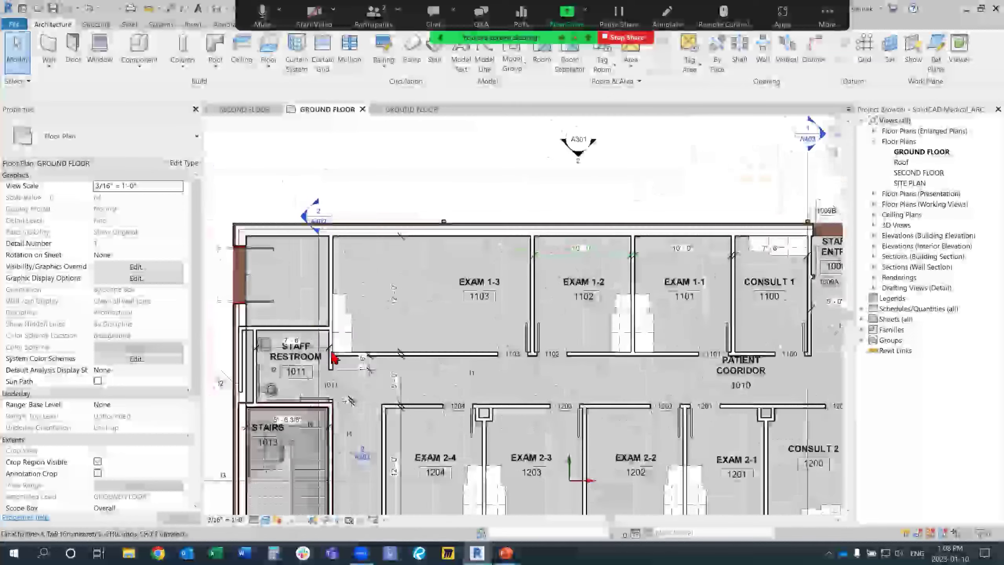
middle_drag(645, 330, 596, 272)
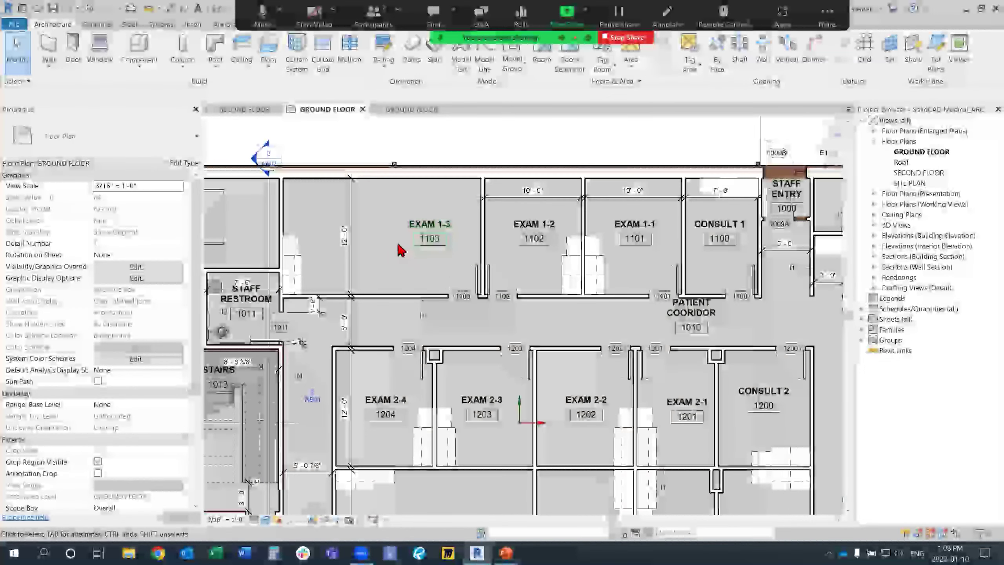
scroll(402, 249, down, 1)
scroll(425, 246, up, 3)
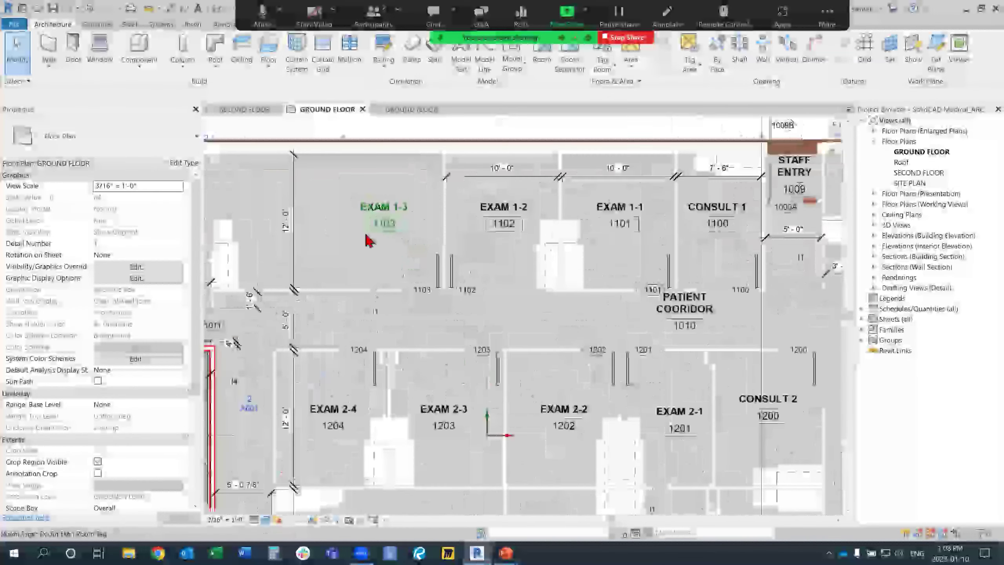
scroll(514, 308, down, 3)
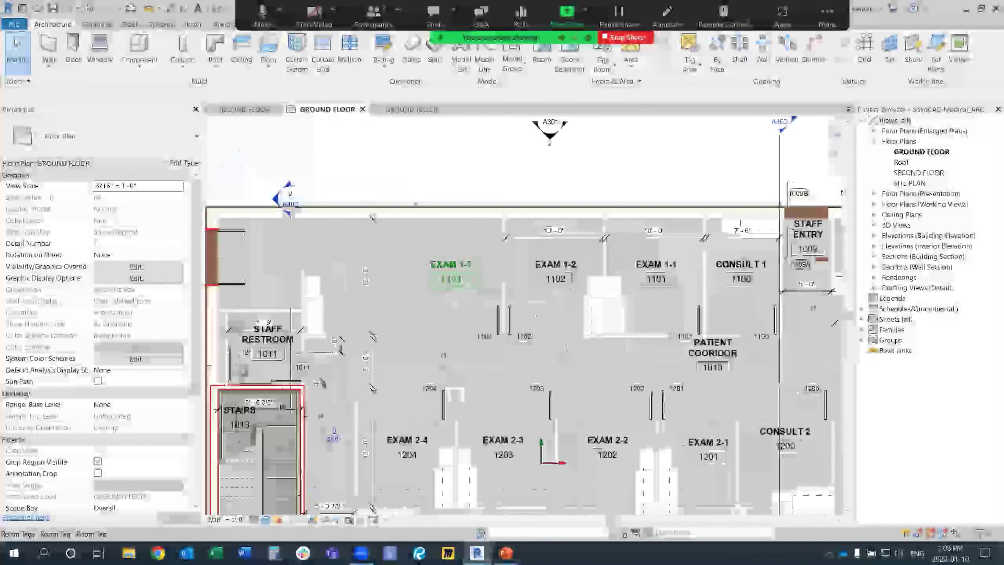
middle_drag(563, 320, 553, 250)
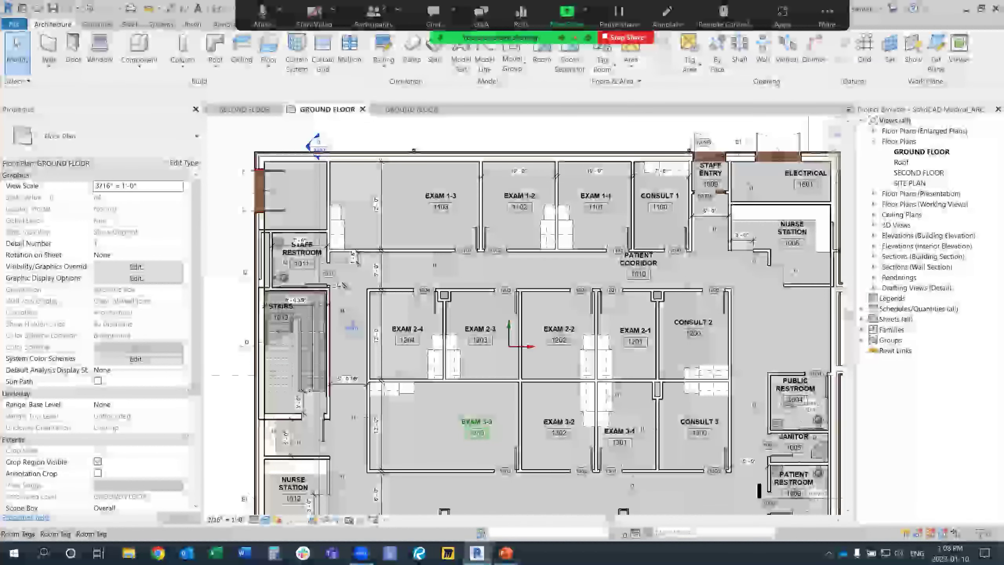
scroll(344, 284, down, 1)
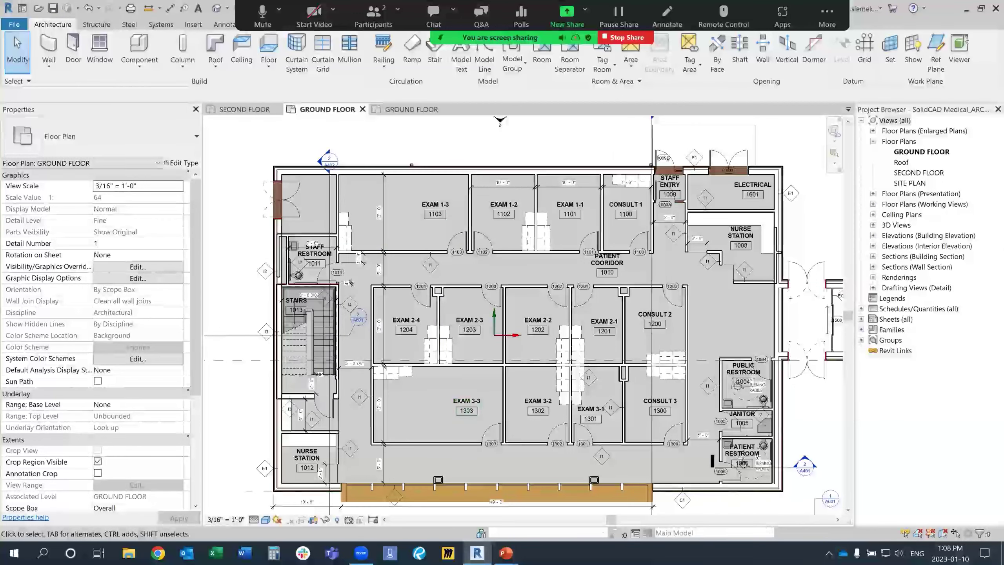
scroll(373, 287, up, 3)
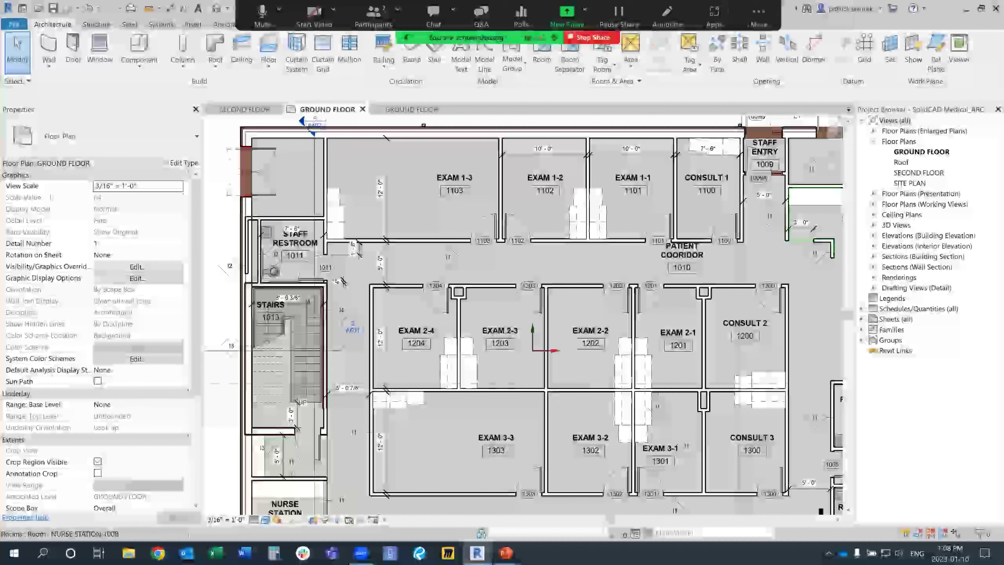
Open the same model's second floor plan and examine the washroom area beside the nursing office
double_click(918, 172)
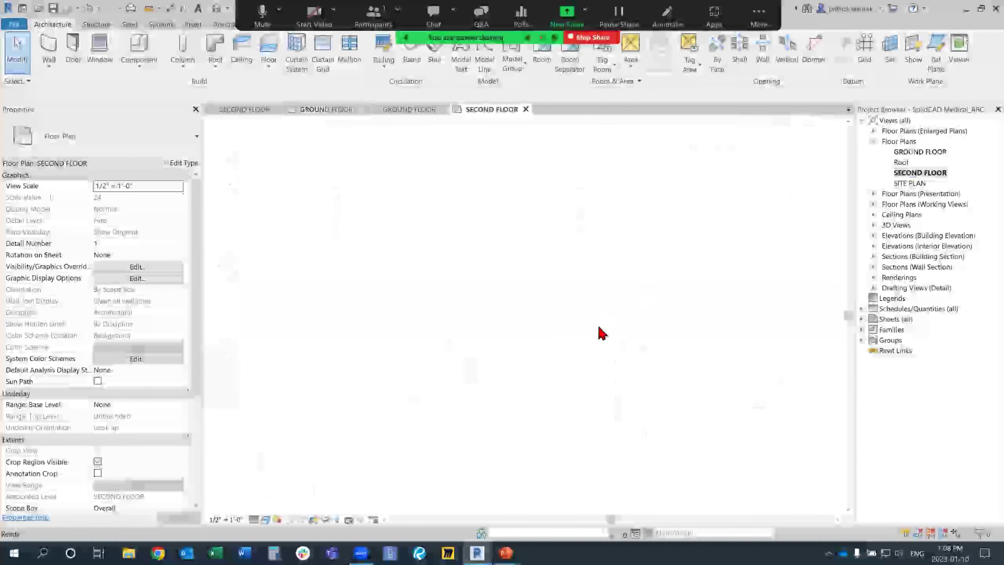
scroll(520, 266, up, 5)
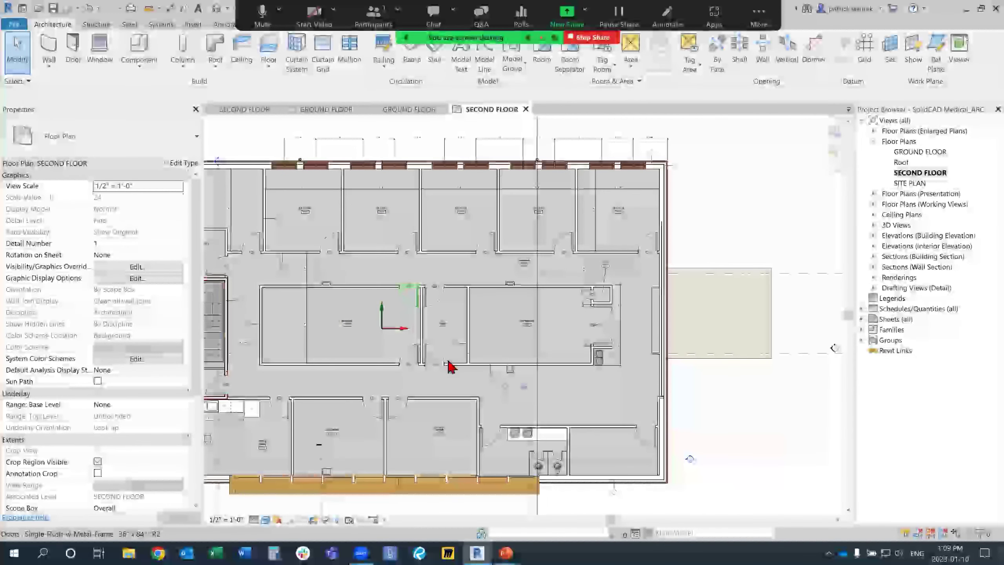
middle_drag(585, 489, 547, 407)
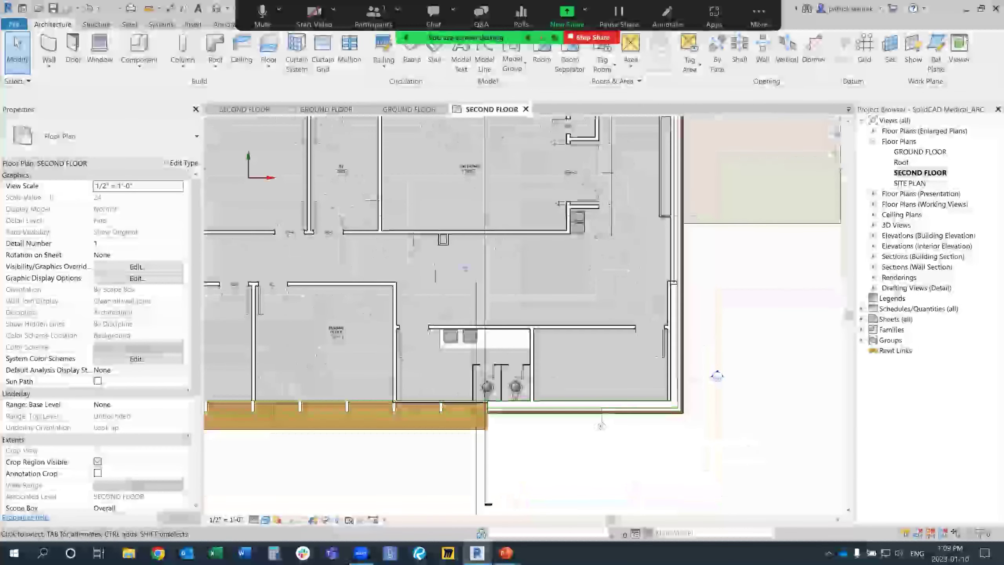
scroll(547, 360, up, 2)
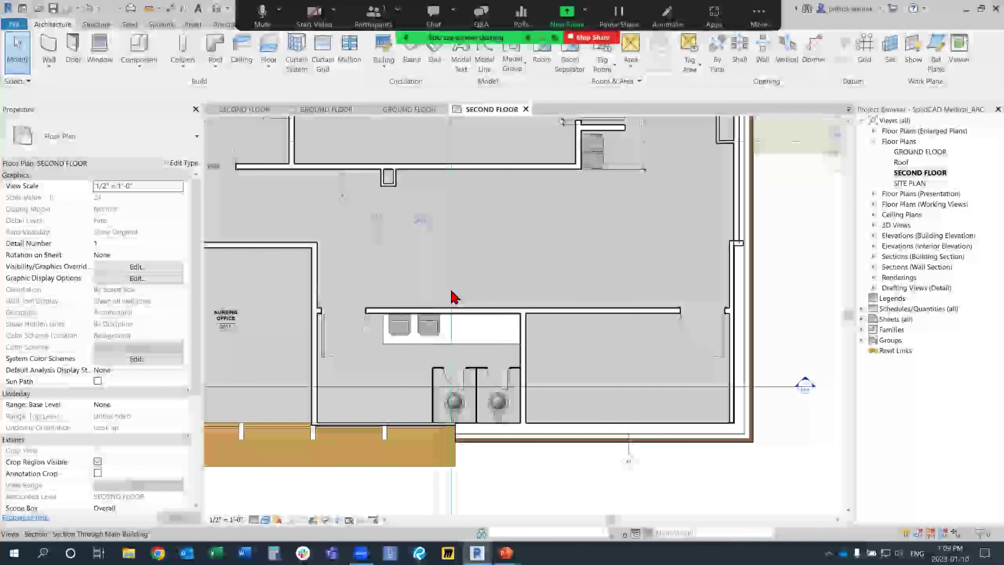
Switch to the other architectural model's ground floor plan and examine the exam rooms, including Exam 1-4, 2-4 and 3-4
click(411, 110)
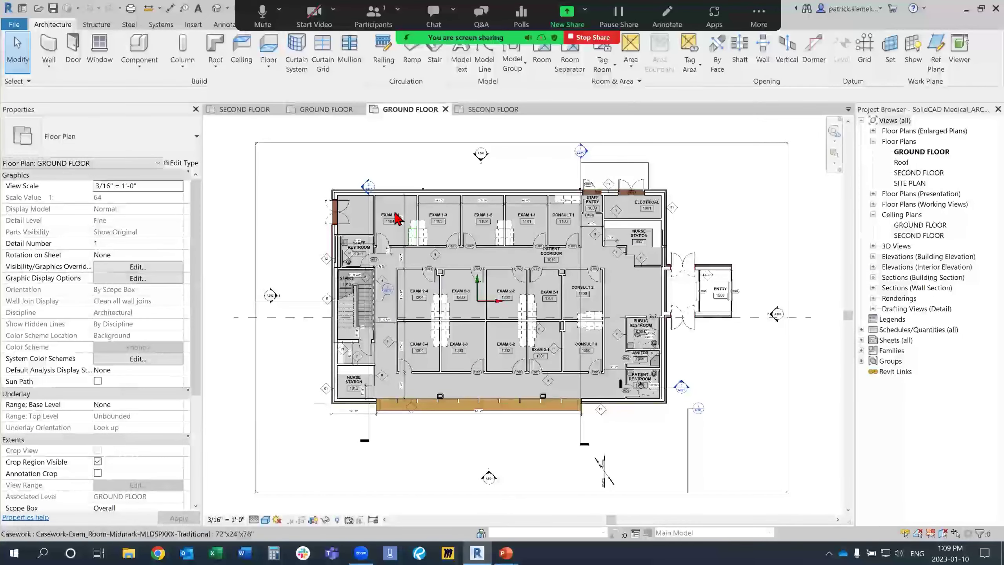
scroll(398, 190, up, 2)
scroll(399, 186, up, 4)
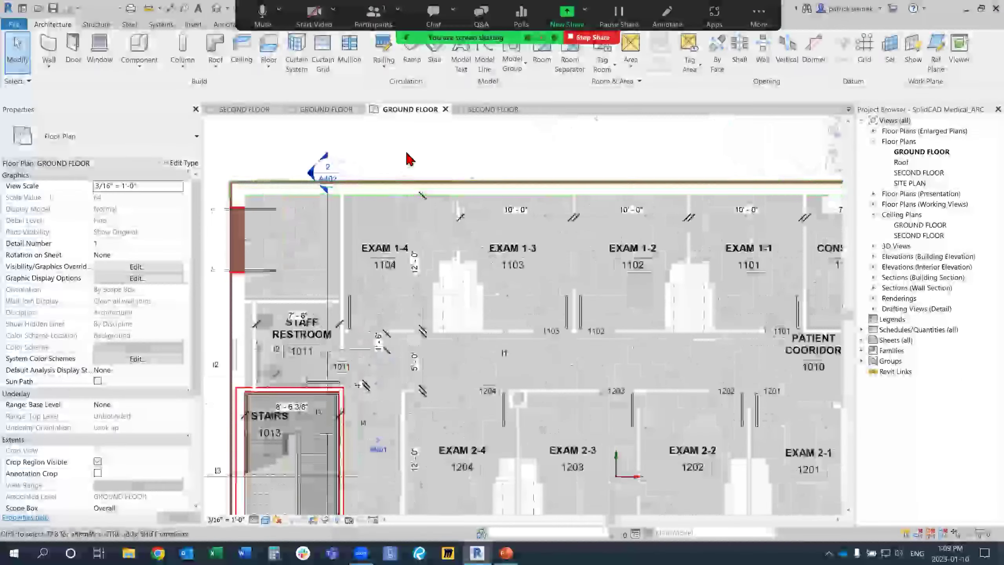
scroll(407, 160, up, 1)
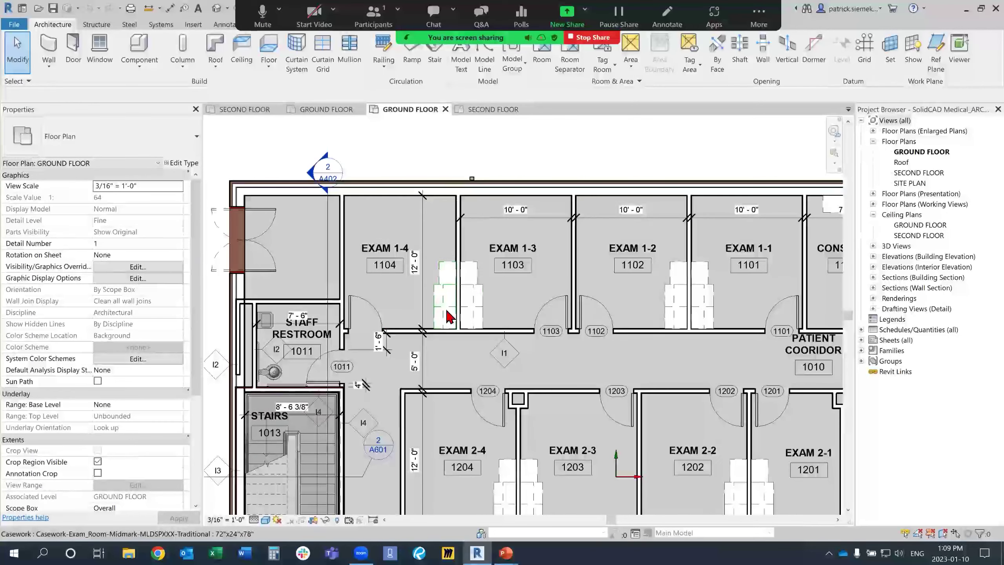
scroll(440, 305, down, 3)
middle_drag(447, 241, 425, 122)
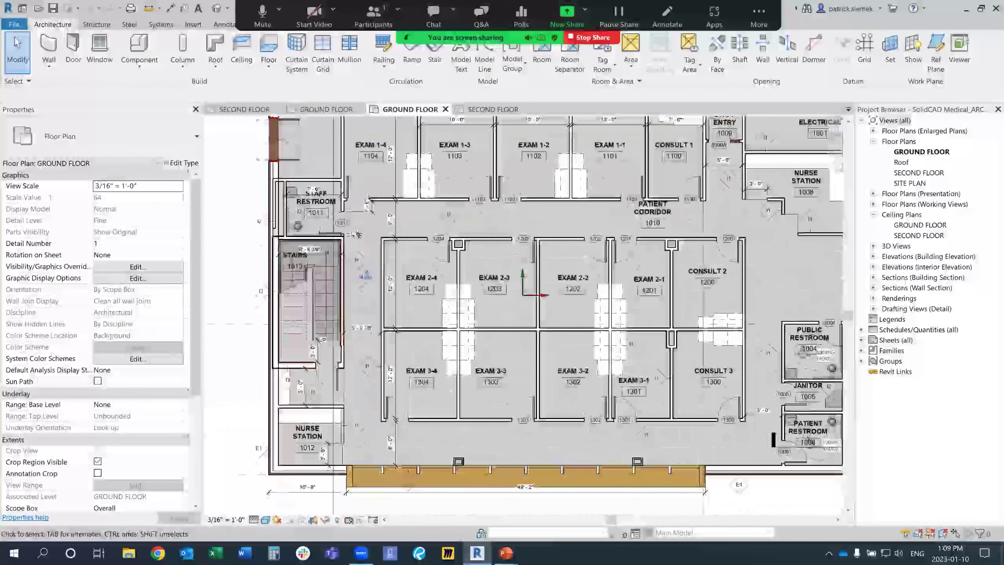
scroll(476, 372, up, 3)
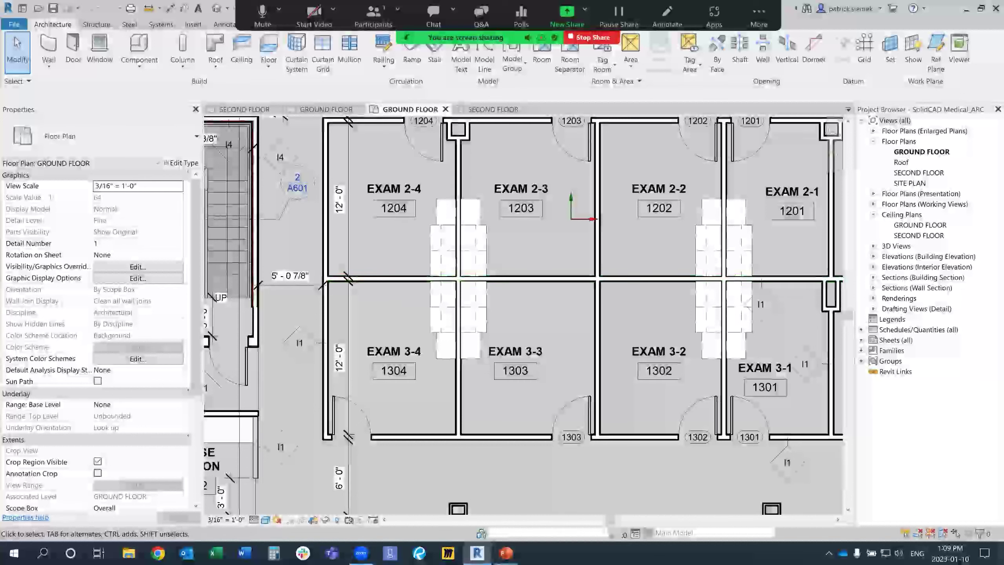
Open this version's second floor plan and examine its washroom fixtures and stalls
double_click(918, 172)
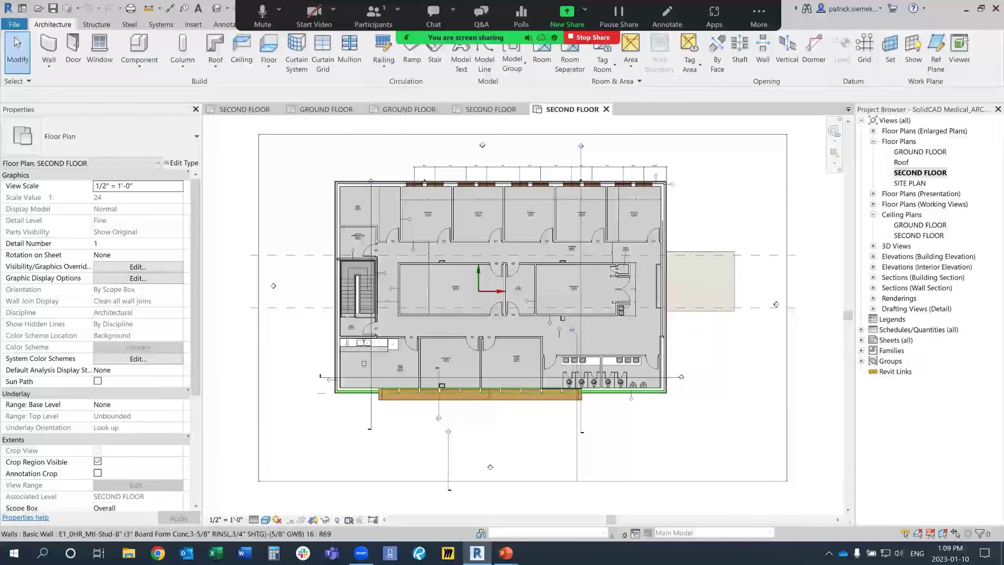
scroll(608, 358, up, 5)
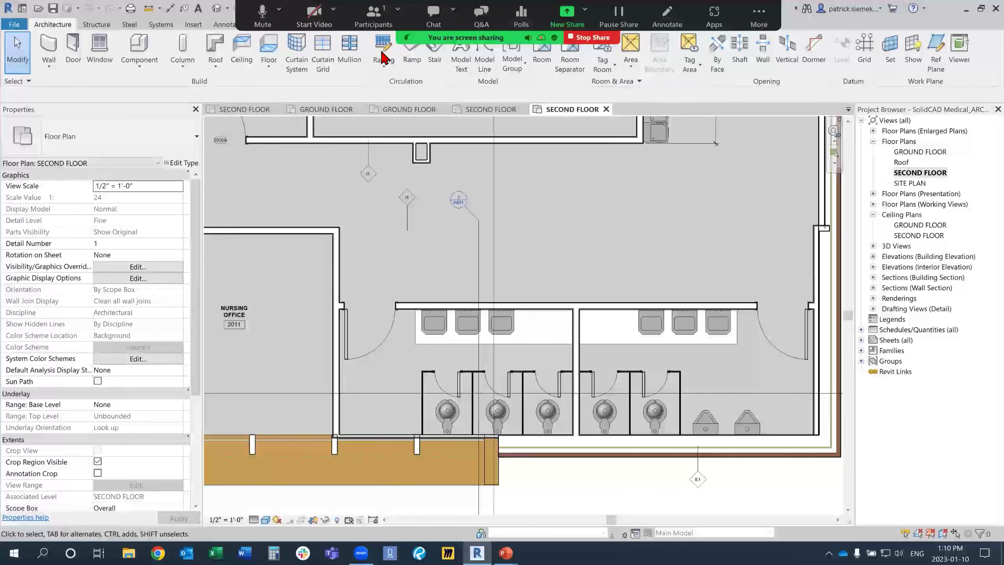
Close all inactive views and the other open models, keeping only the current architectural model's second floor plan
click(270, 8)
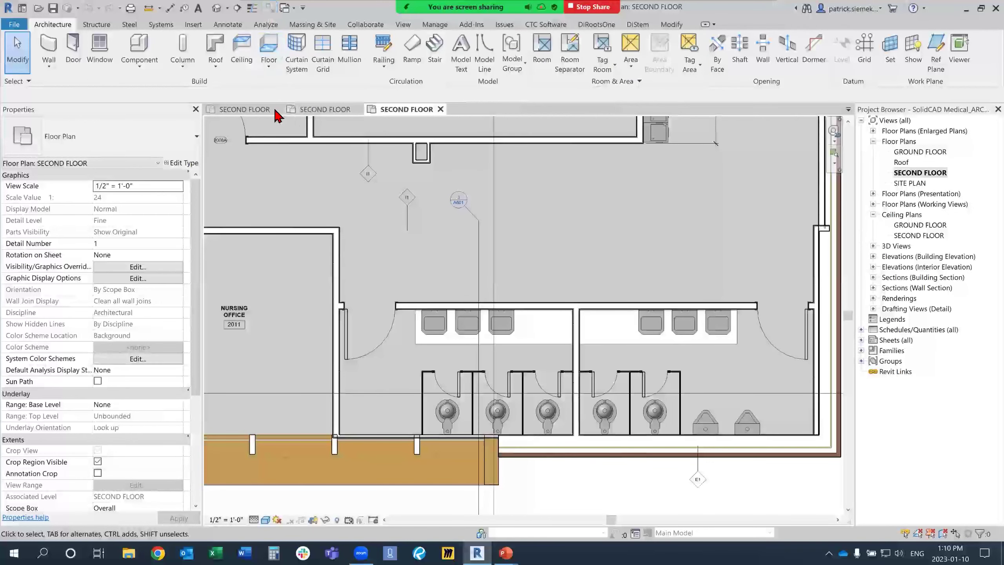
click(529, 284)
click(276, 108)
click(529, 284)
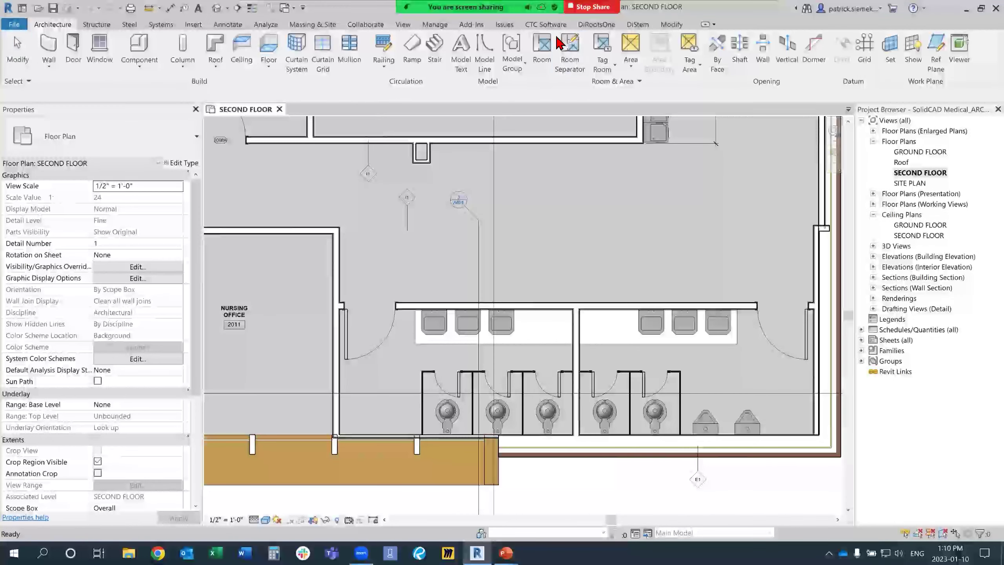
Launch CTC's Model Compare tool and open the settings for taking a snapshot
click(552, 26)
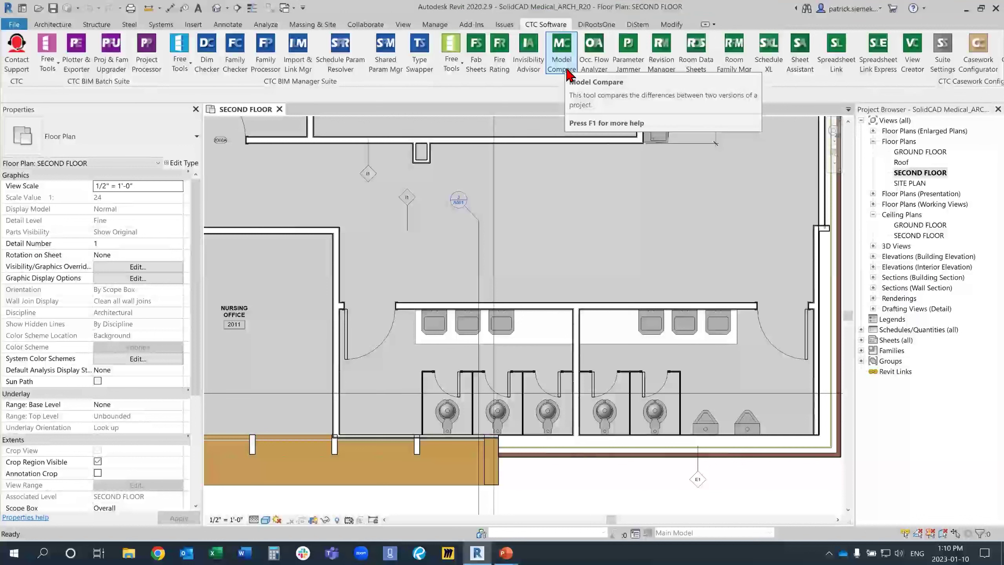
click(568, 74)
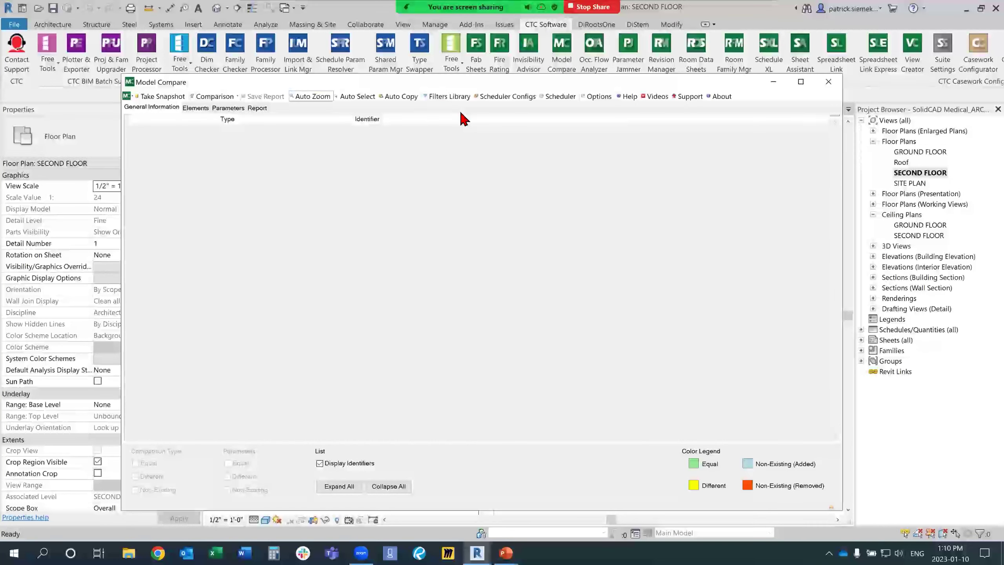
drag(450, 85, 454, 59)
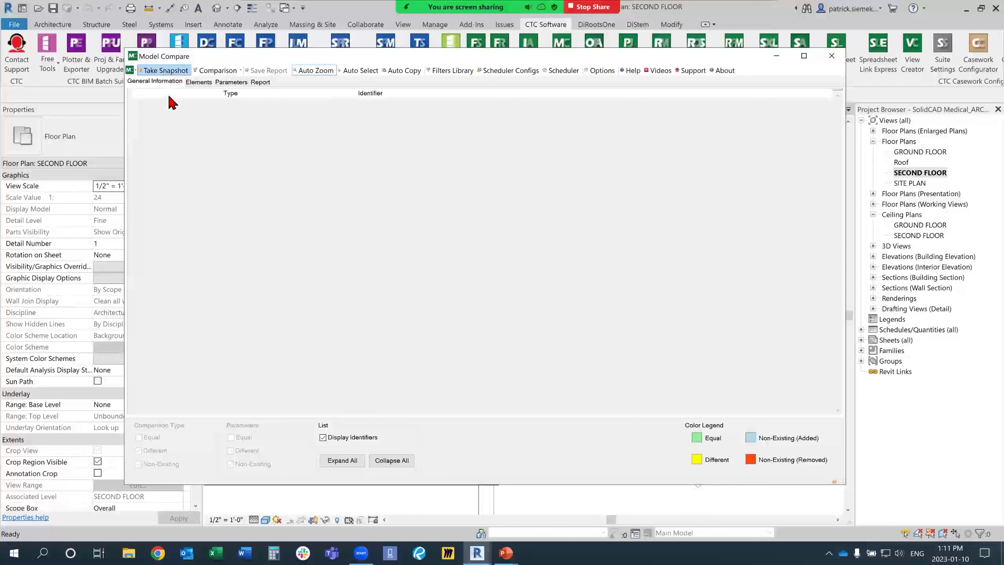
click(166, 72)
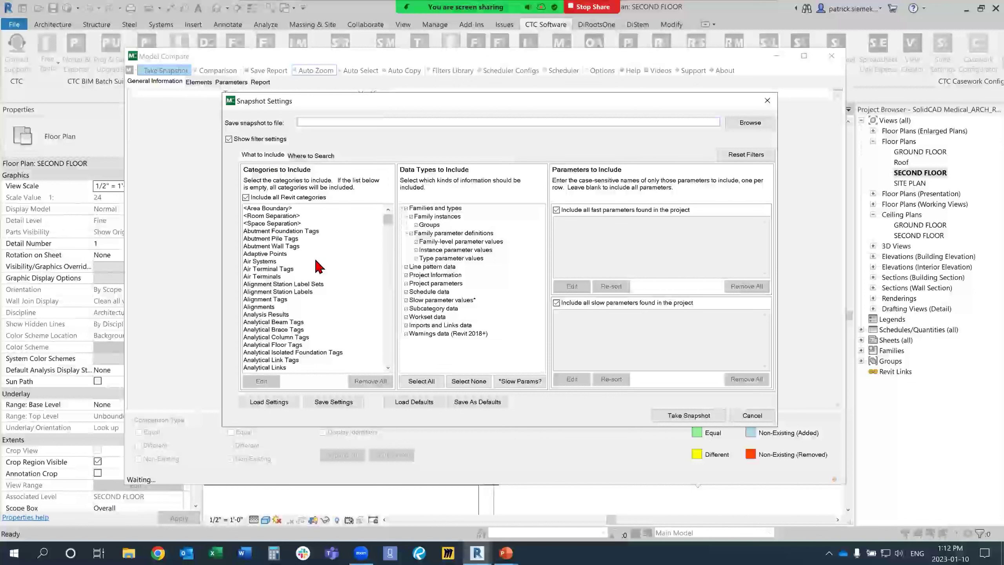
Review the list of Revit categories included in the snapshot
scroll(334, 285, down, 4)
scroll(334, 285, up, 4)
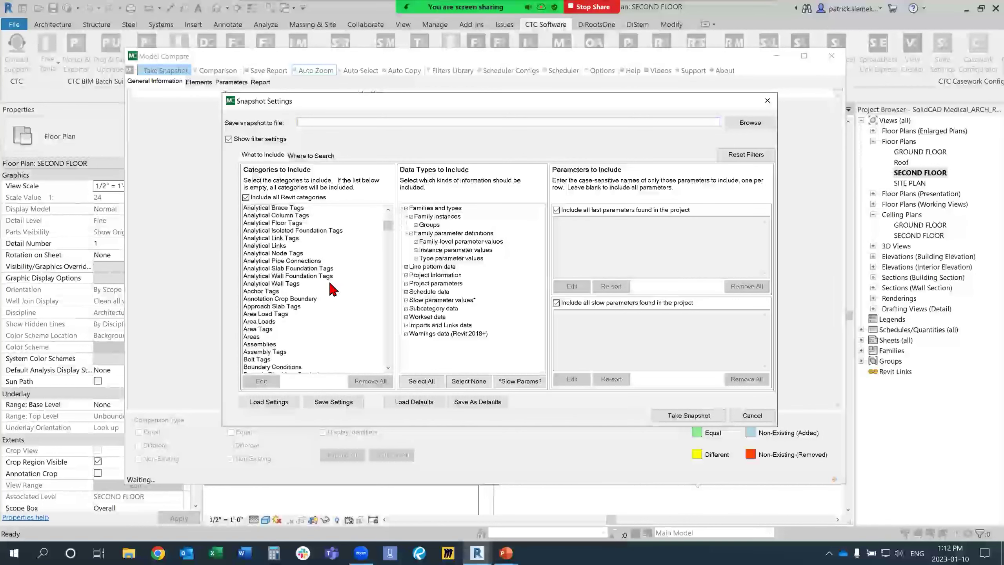
scroll(333, 289, up, 1)
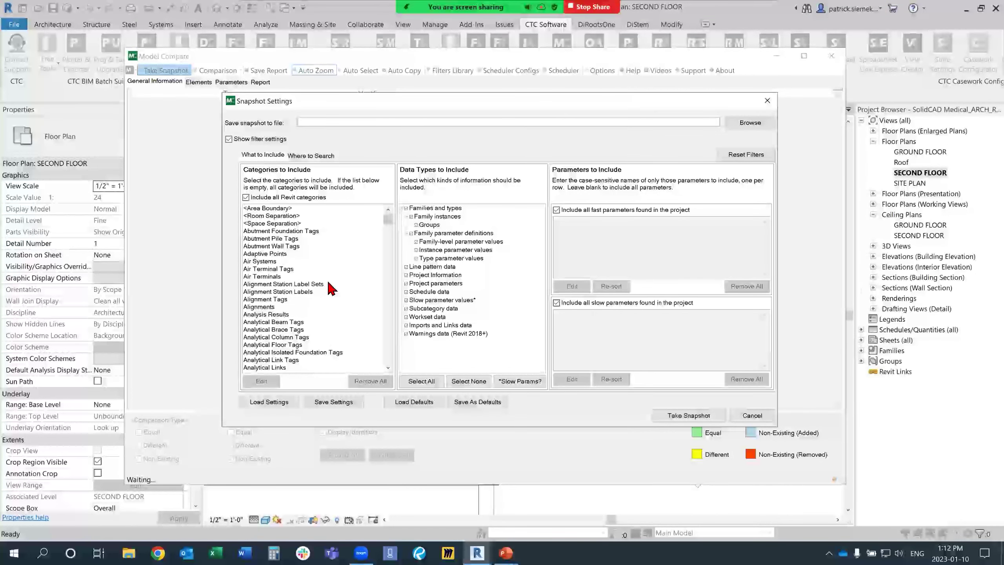
scroll(390, 249, down, 4)
scroll(391, 250, down, 15)
scroll(389, 344, up, 20)
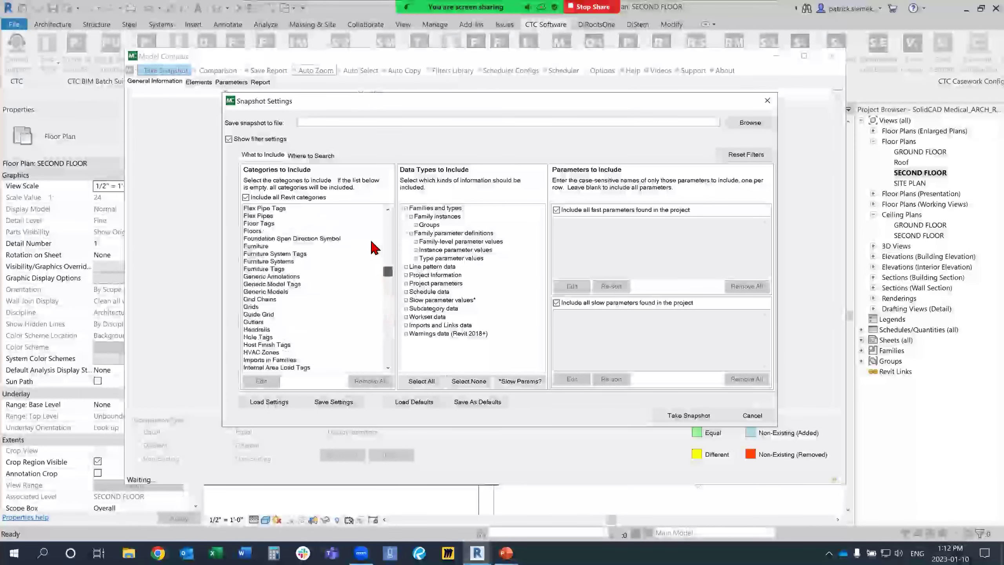
scroll(368, 233, up, 15)
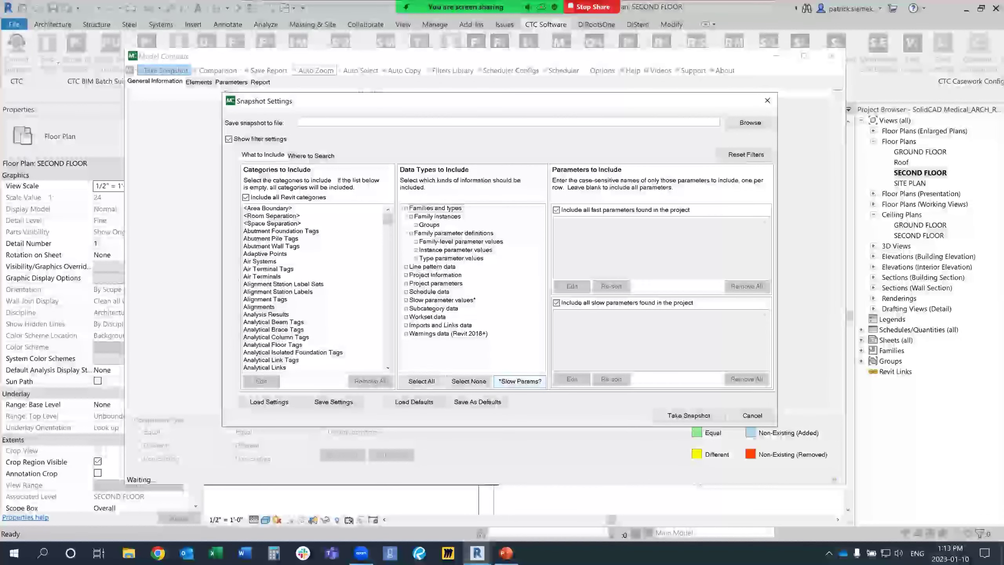
Review the help list of slow parameters that take Revit extra time to provide
click(499, 382)
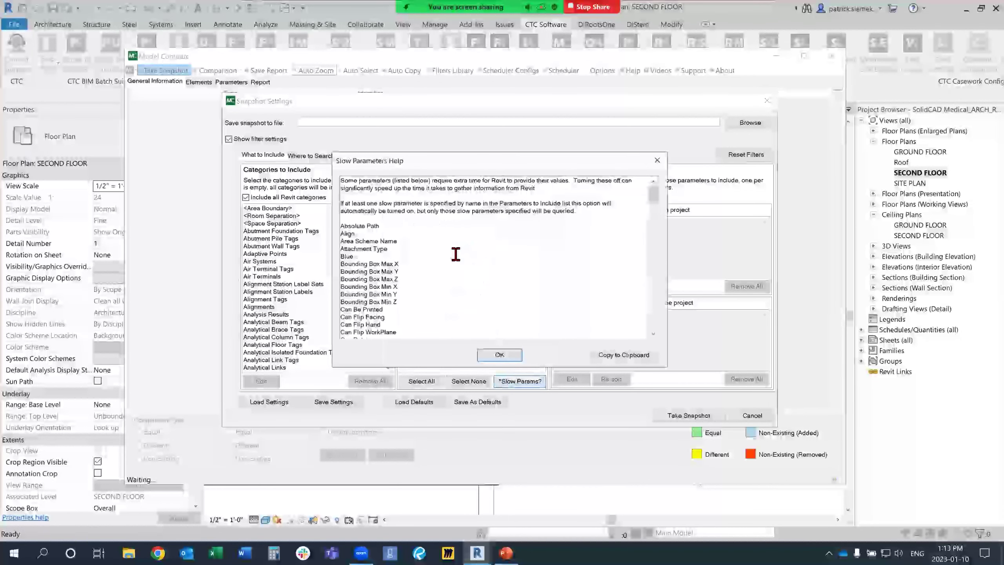
scroll(456, 255, down, 15)
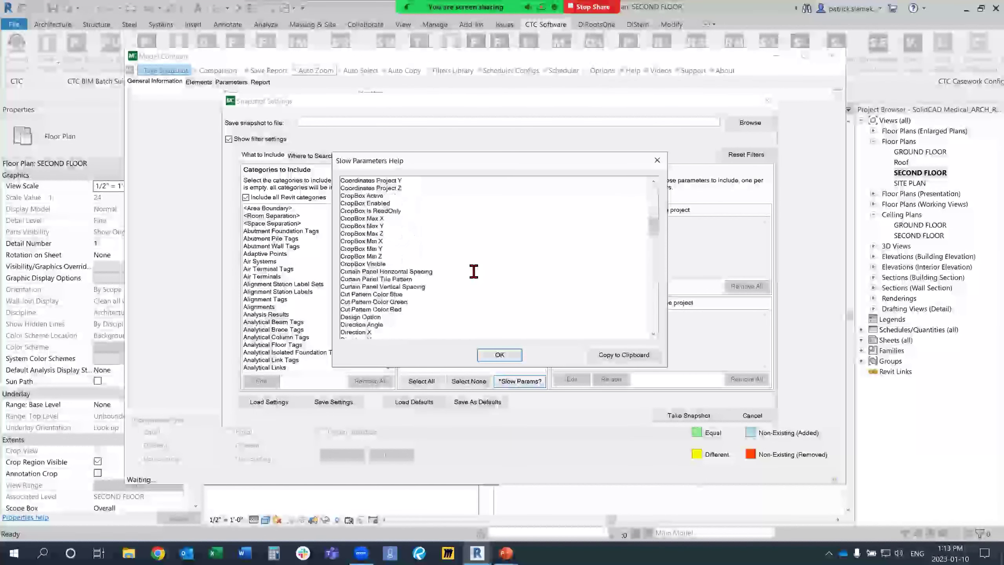
scroll(473, 271, down, 2)
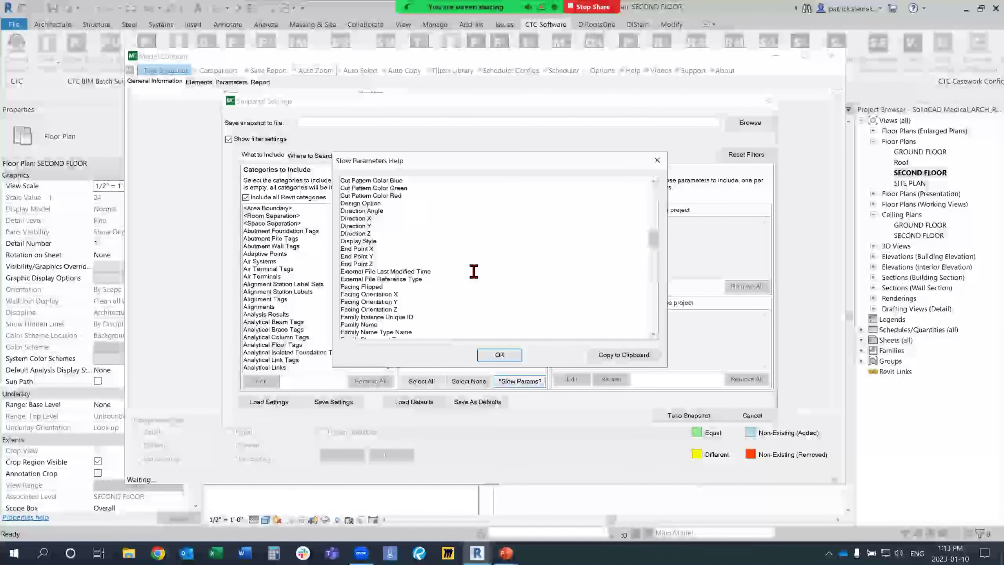
scroll(459, 255, down, 1)
scroll(459, 255, down, 12)
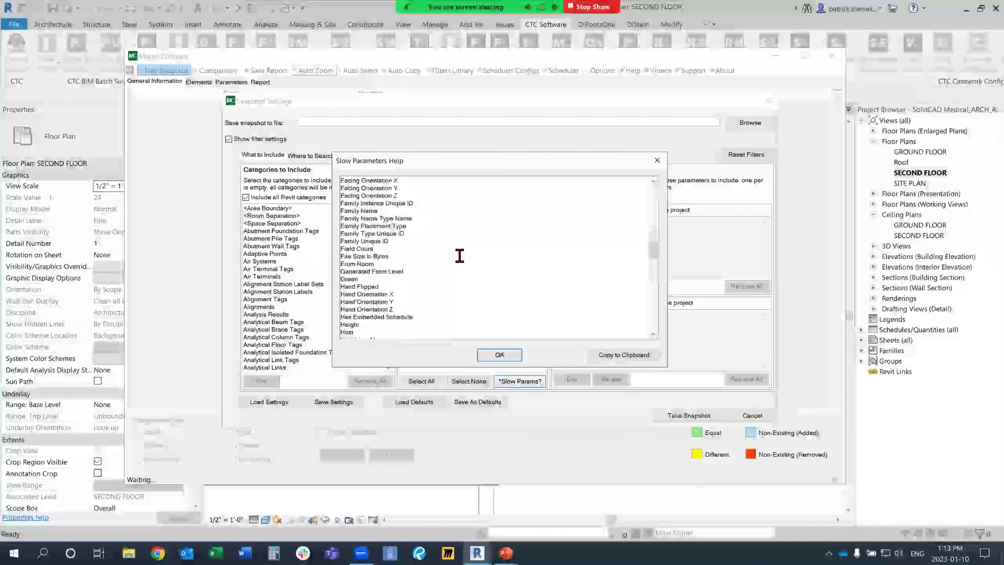
scroll(460, 255, down, 20)
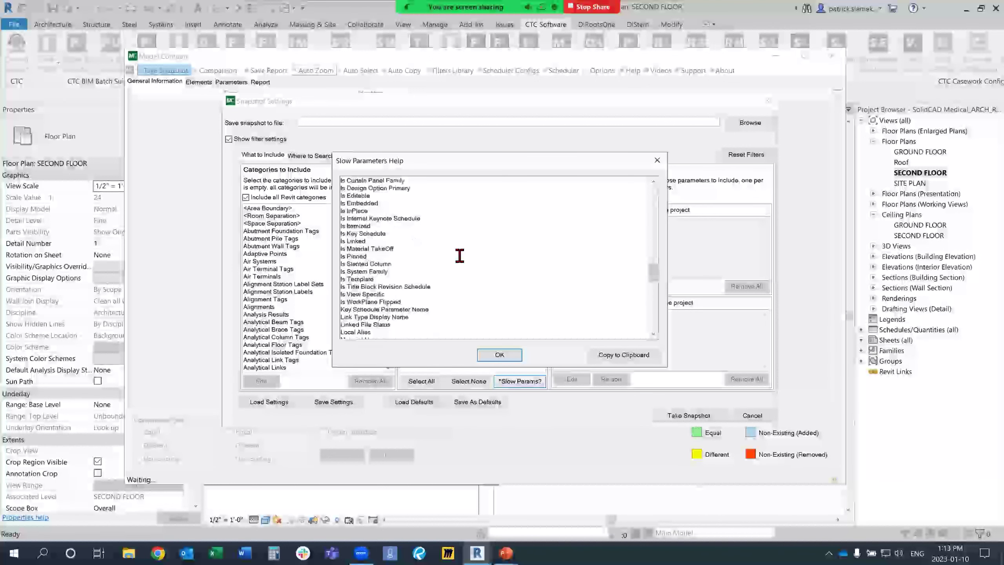
click(657, 160)
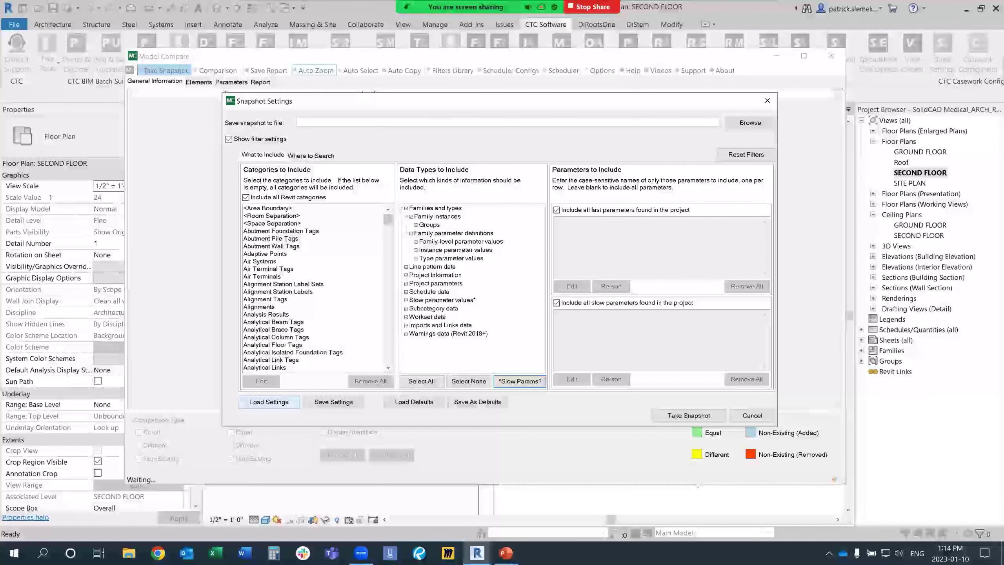
Load the Model Compare Arch Coordination filter file from the desktop's 3-What's the Difference > Revit folder into the snapshot settings
click(268, 402)
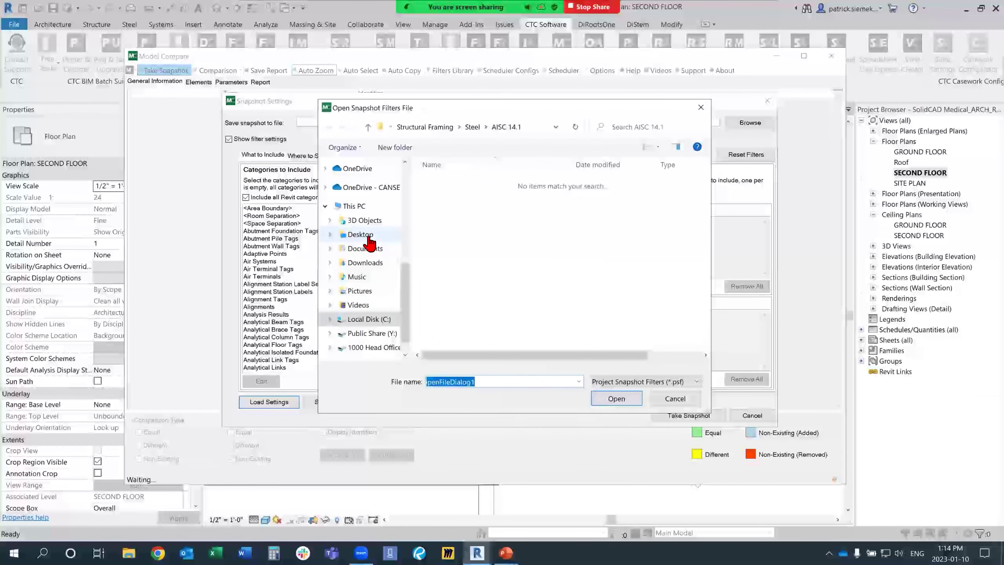
click(360, 234)
double_click(479, 187)
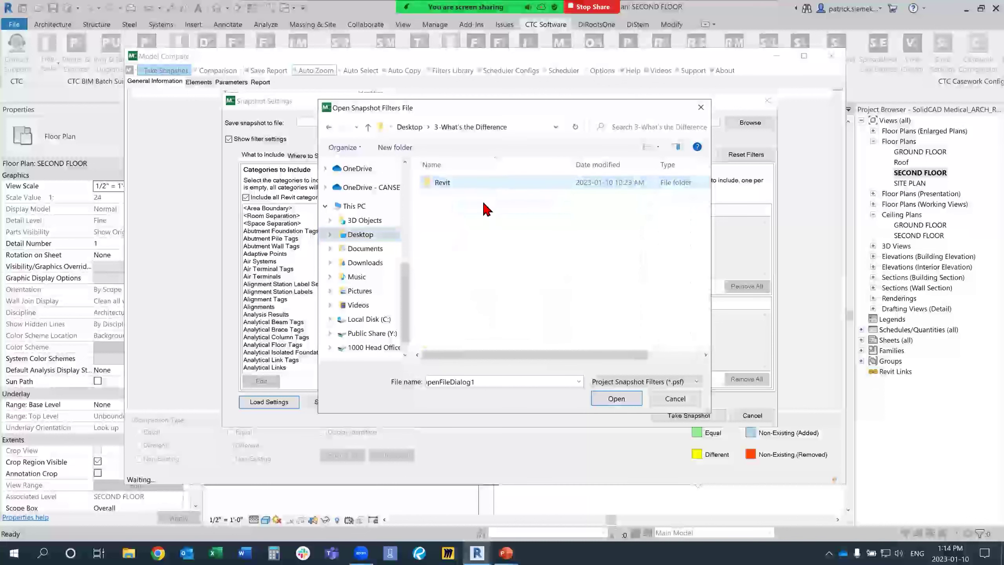
double_click(476, 184)
click(549, 195)
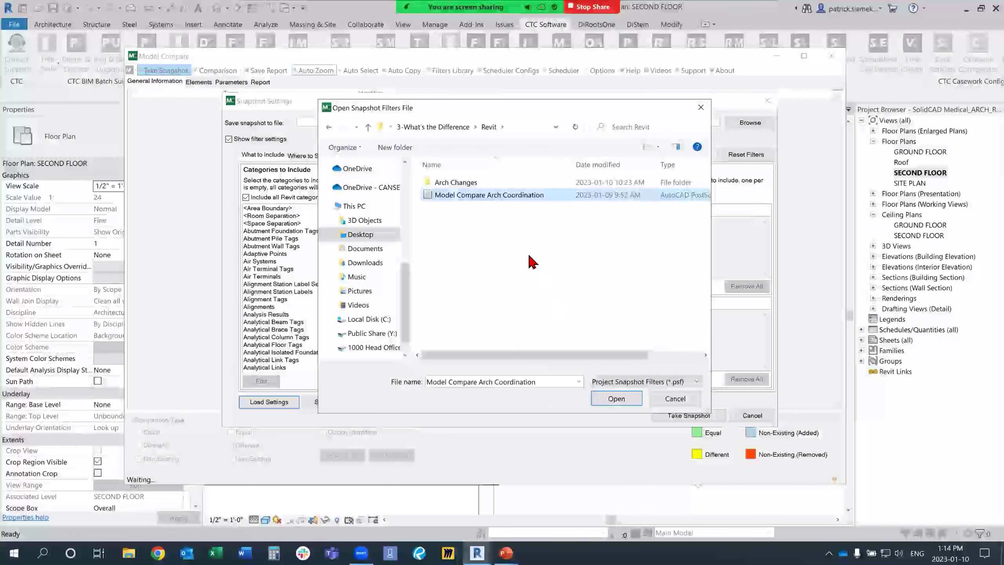
click(615, 398)
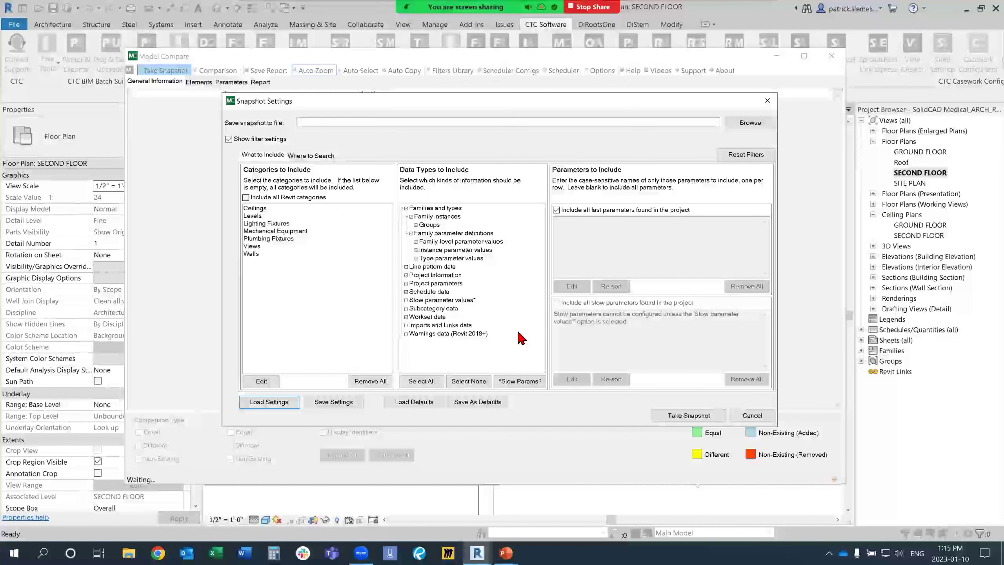
Examine the snapshot's search options for levels, phases, views and design options, and leave the settings without taking a snapshot
click(311, 156)
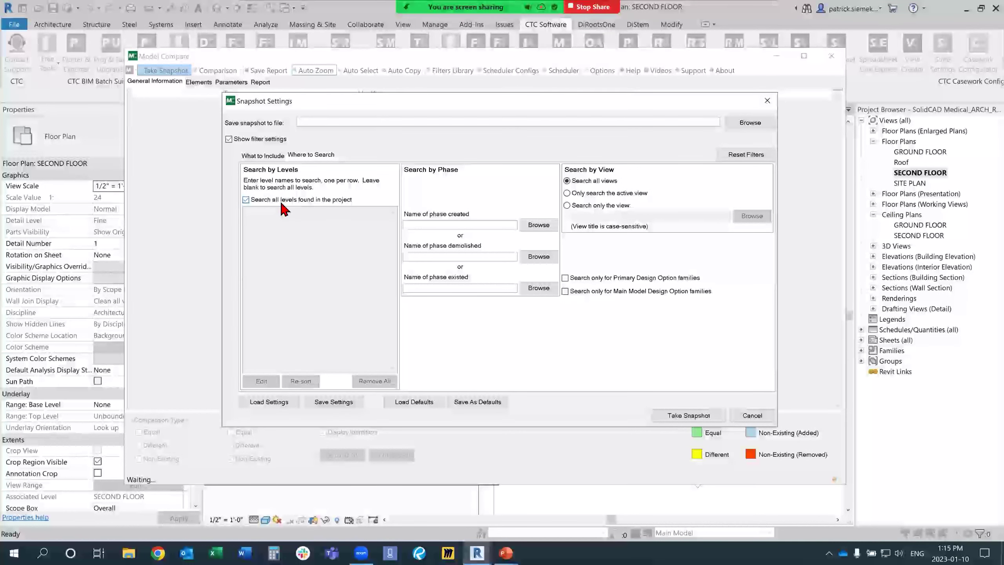
click(249, 199)
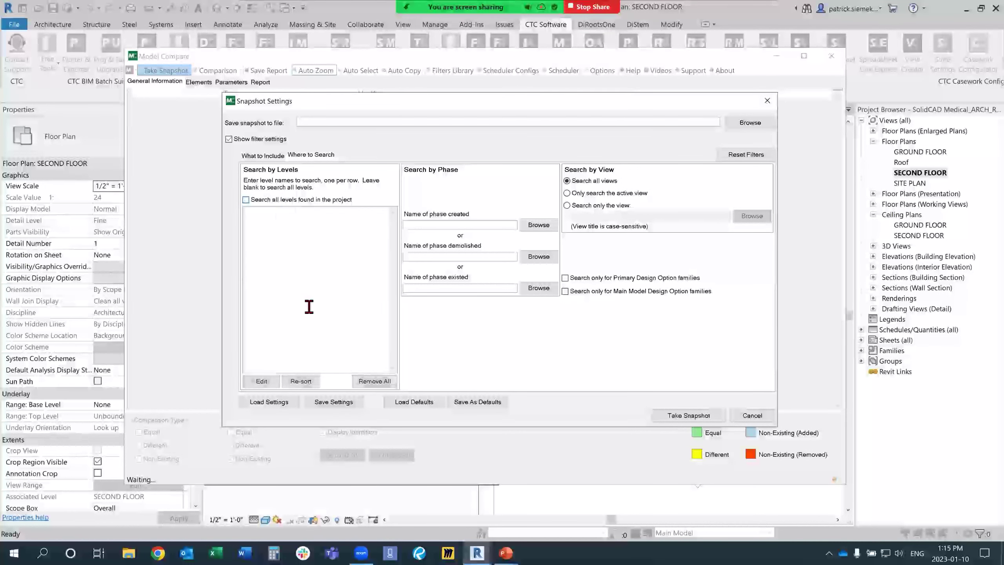
click(269, 201)
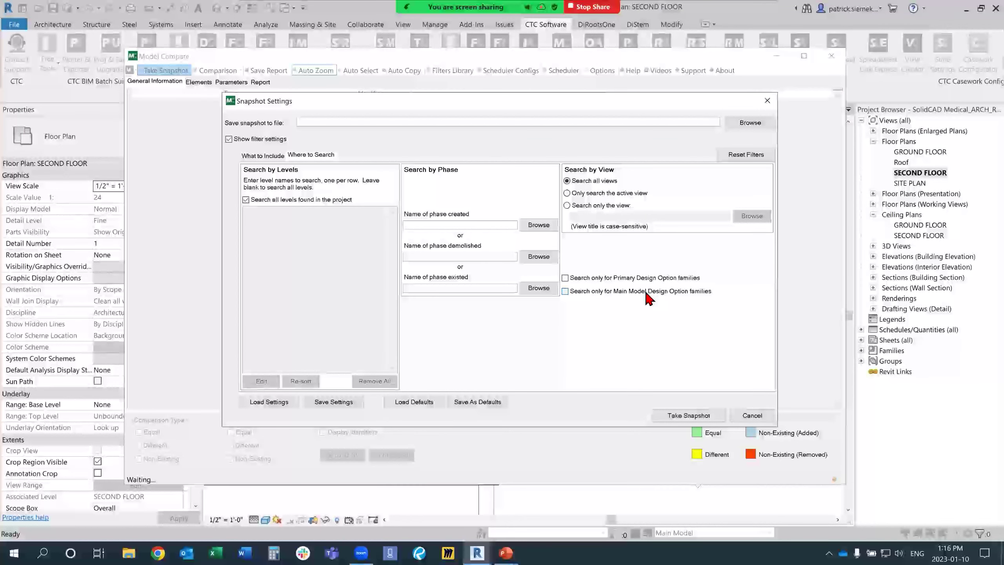
click(264, 155)
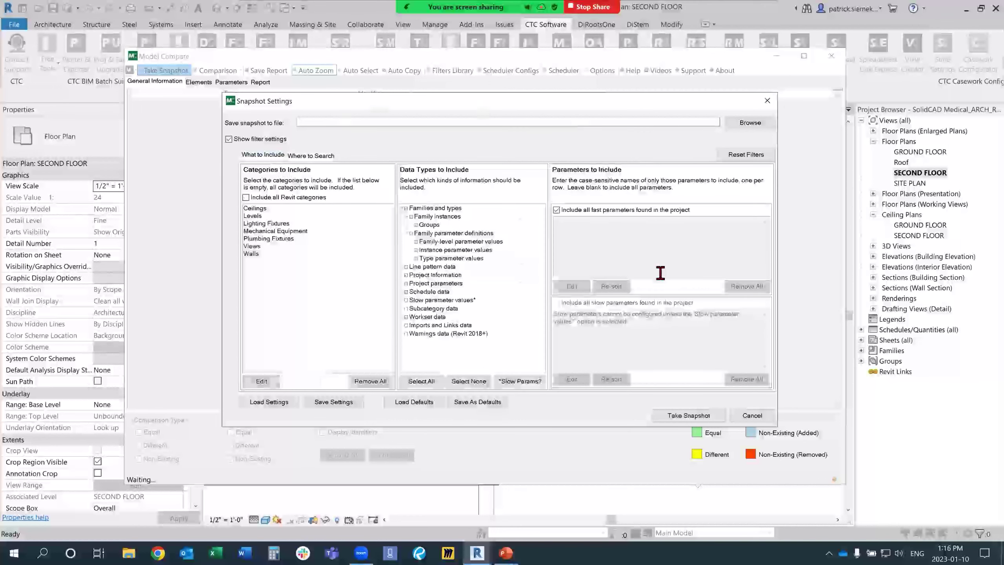
click(685, 415)
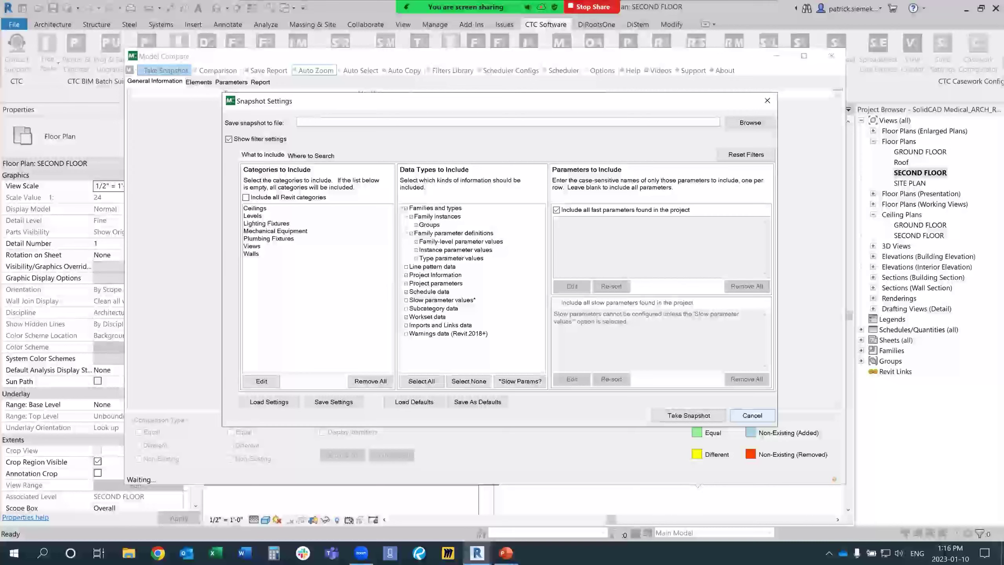
click(752, 414)
Switch to File Explorer and locate the existing snapshot in the desktop's 3-What's the Difference > Revit > Arch Changes folder
click(129, 552)
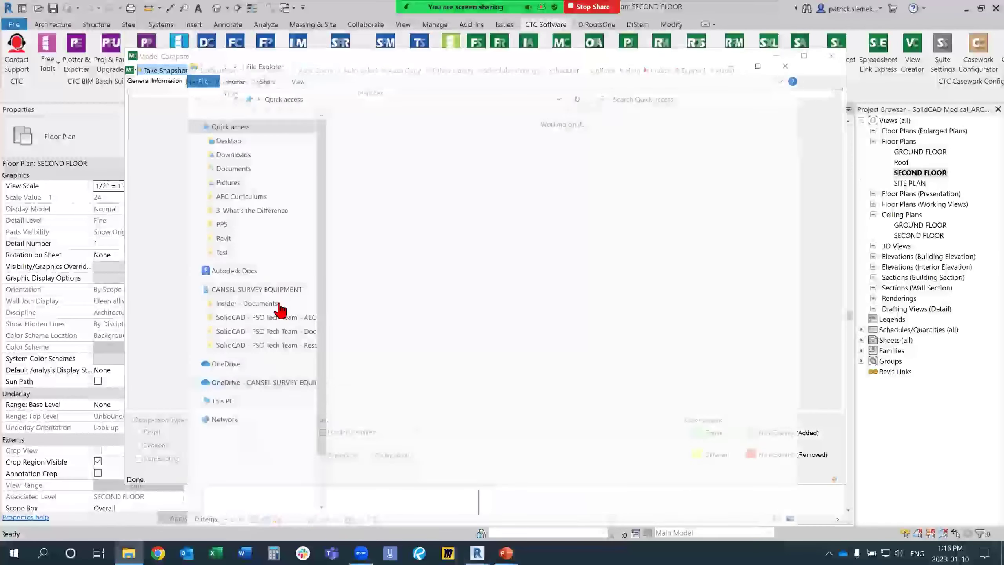
double_click(362, 146)
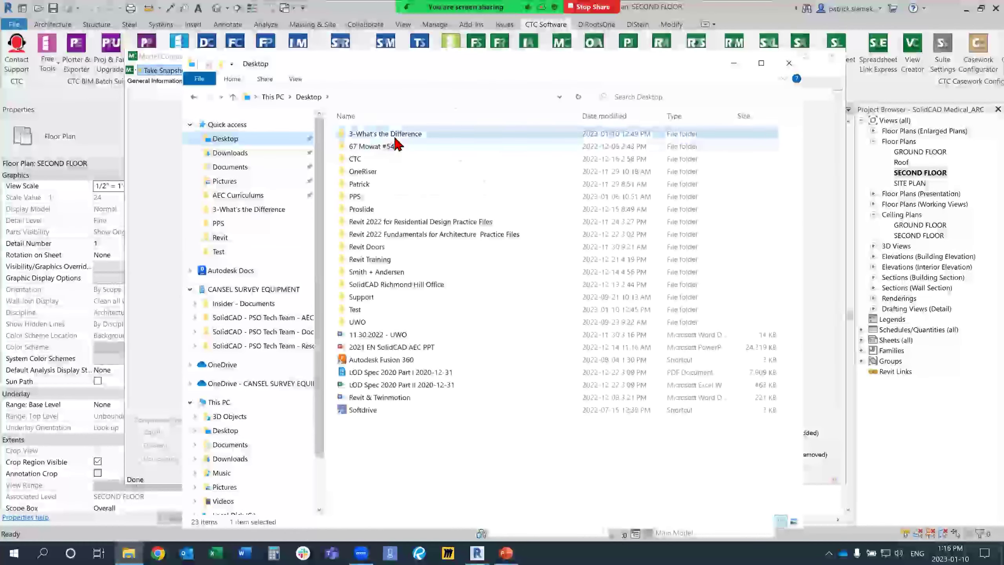
double_click(375, 136)
double_click(374, 136)
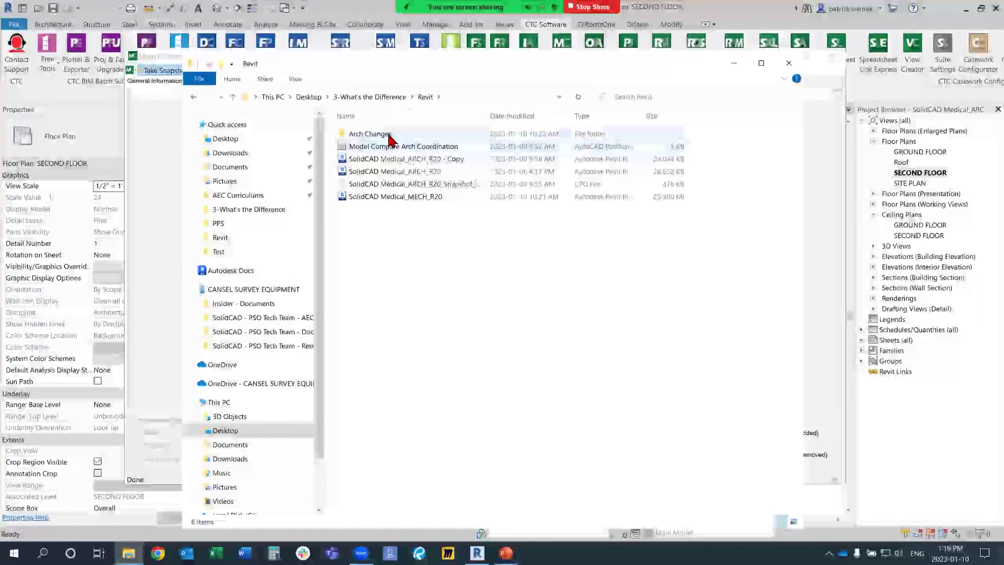
double_click(388, 135)
drag(487, 119, 588, 124)
click(549, 149)
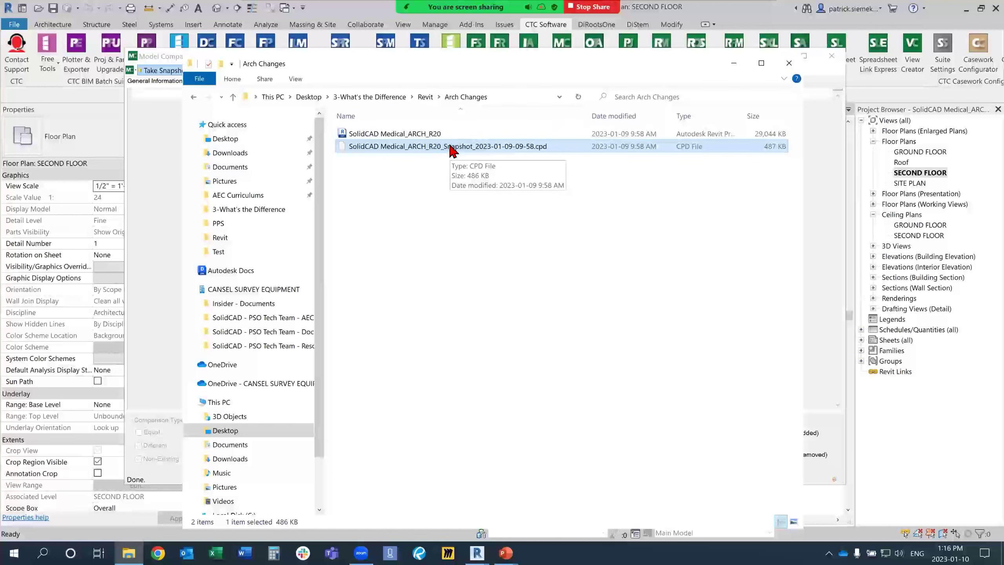
Return to Model Compare and start a new comparison pair
click(167, 153)
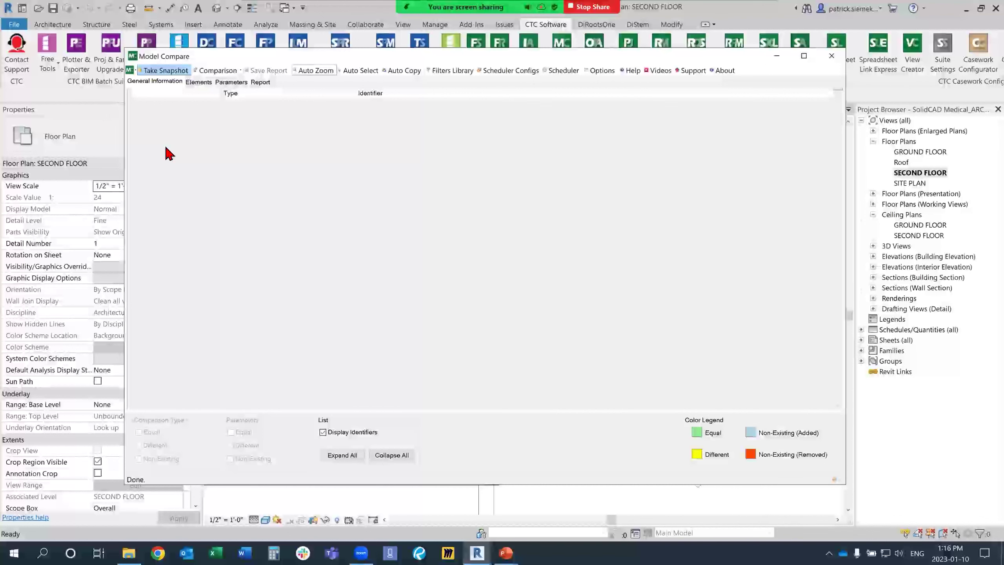
drag(236, 56, 228, 59)
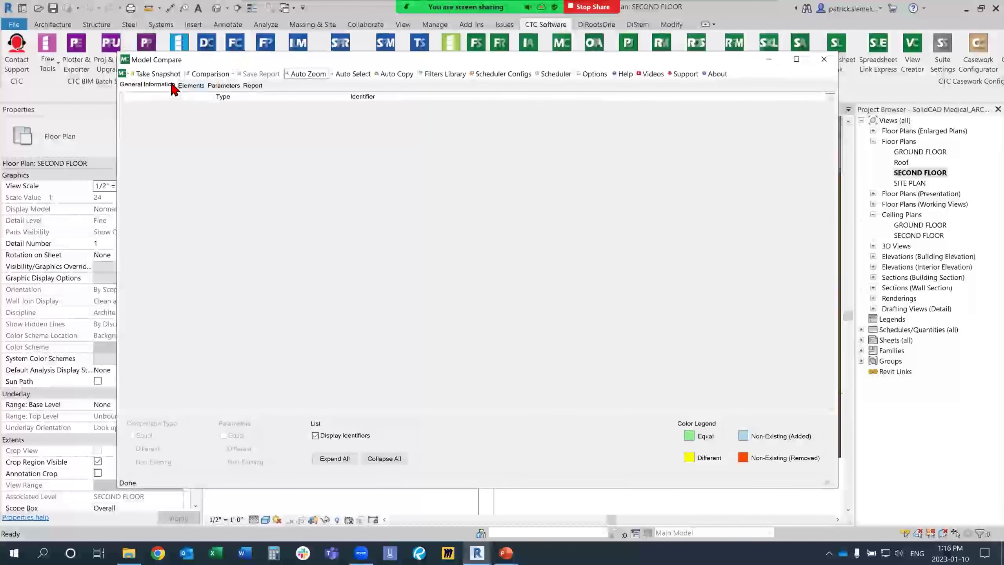
click(205, 76)
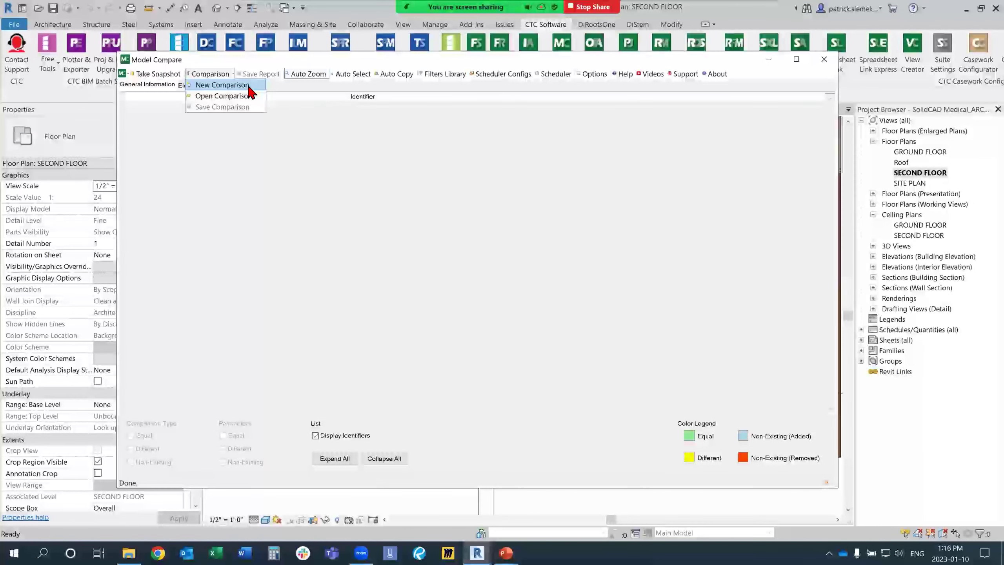
click(238, 85)
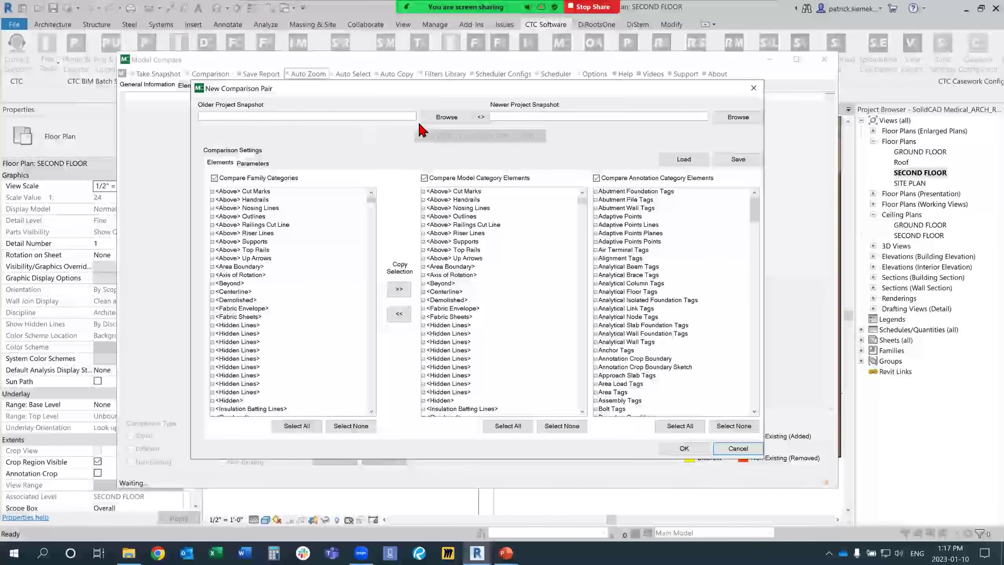
Set the older project snapshot to the SolidCAD Medical_ARCH_R20 snapshot file in the Revit folder
click(447, 118)
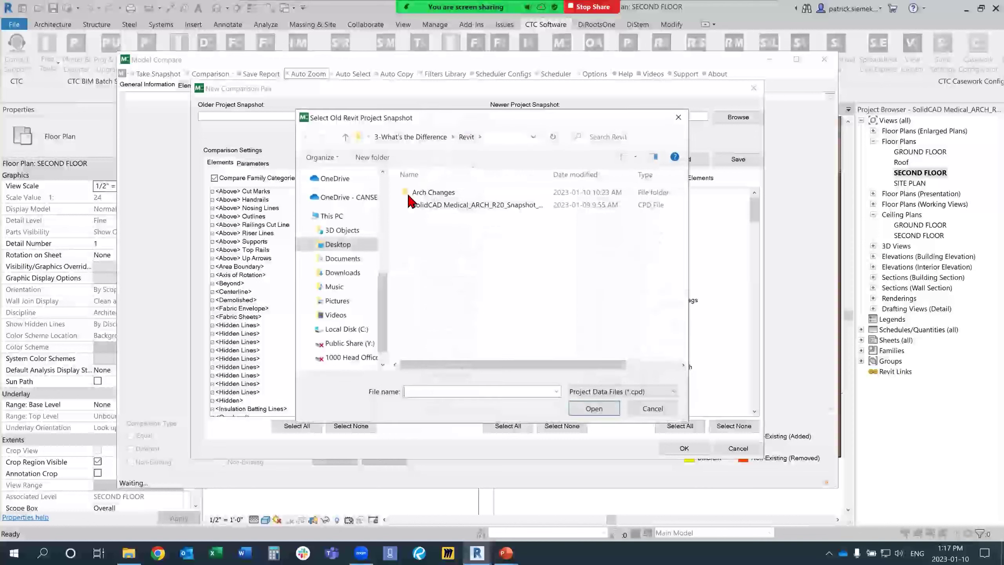
click(435, 136)
double_click(446, 201)
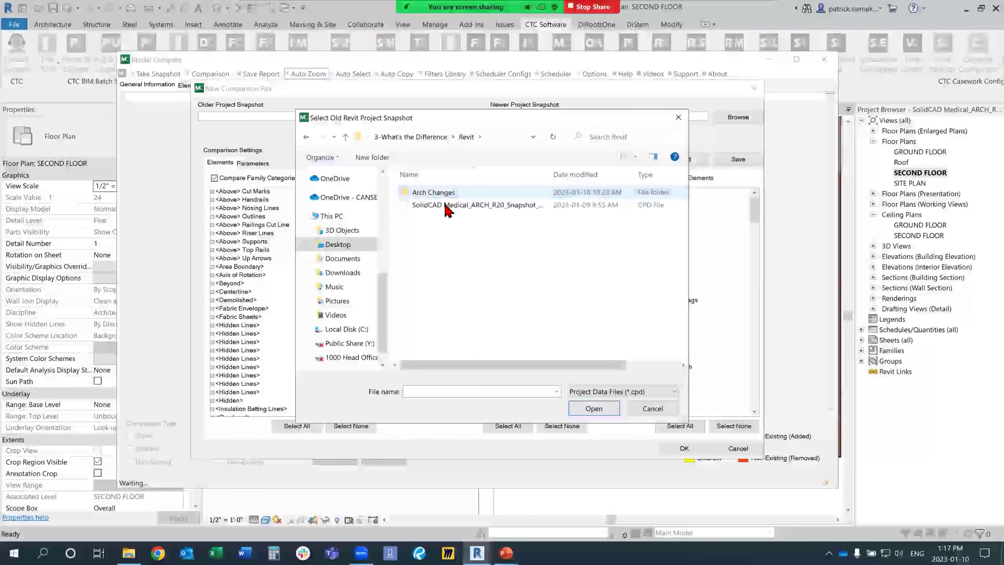
click(443, 201)
click(594, 408)
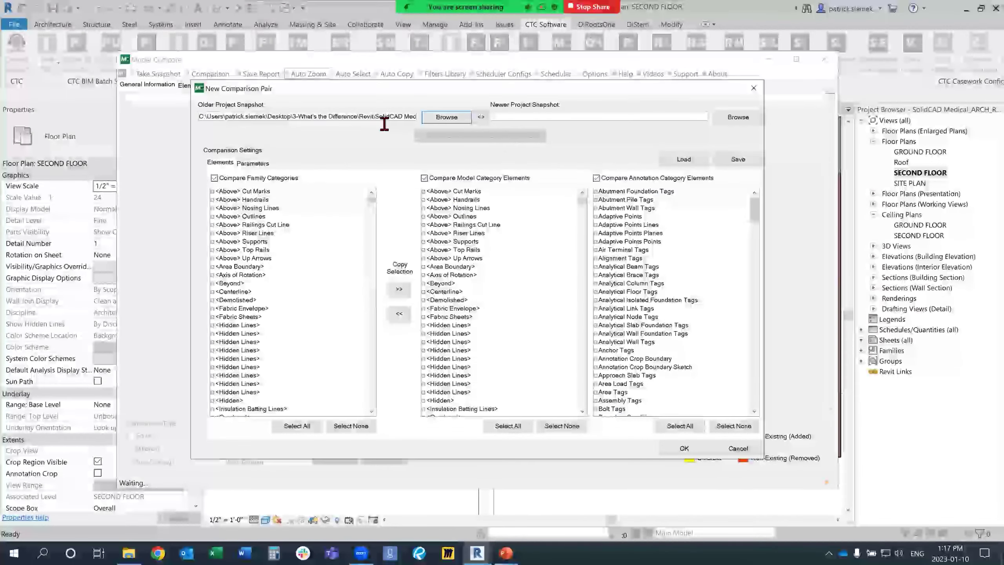
click(738, 116)
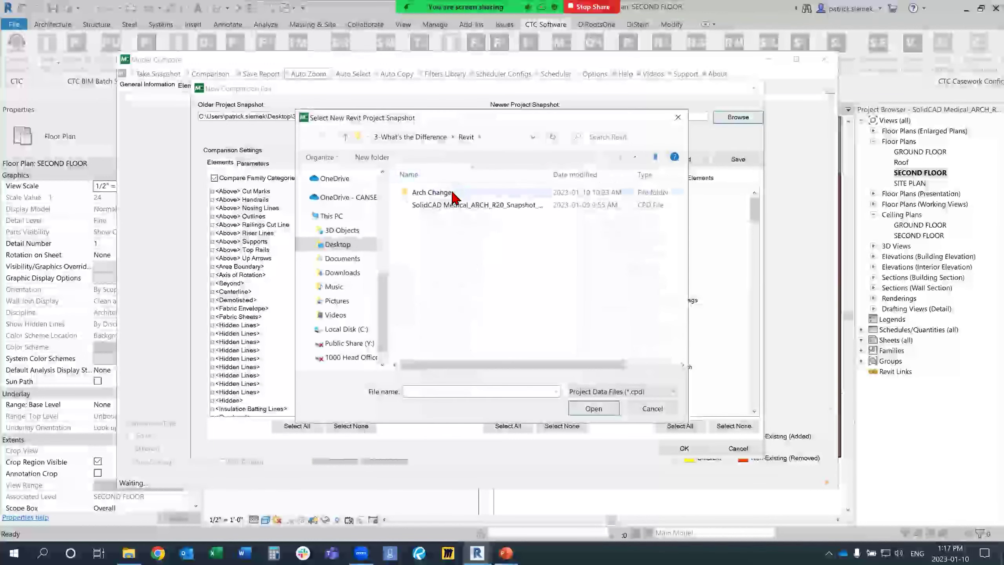
double_click(469, 191)
click(452, 194)
click(594, 409)
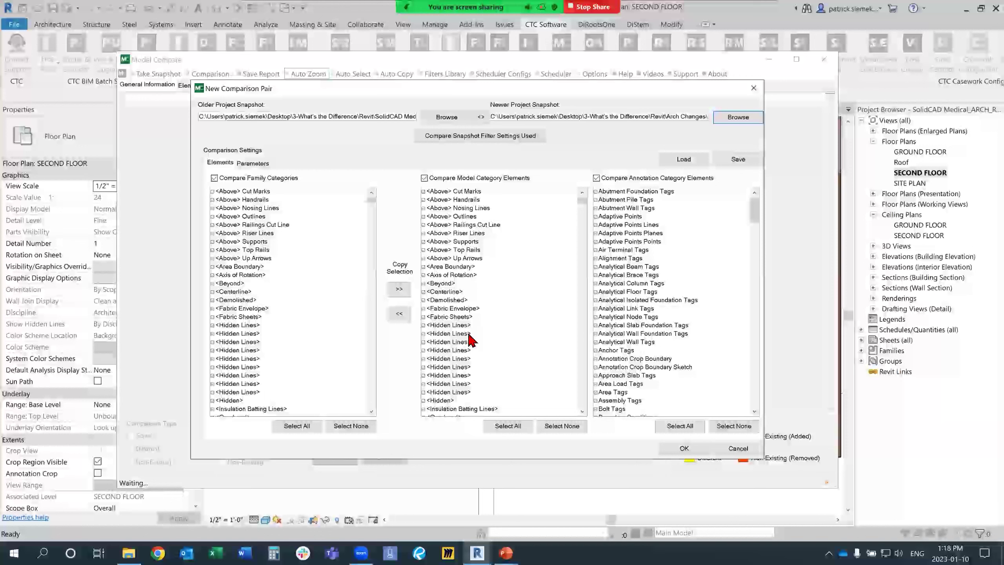
Review the parameter groups and element categories included in the comparison settings
click(258, 163)
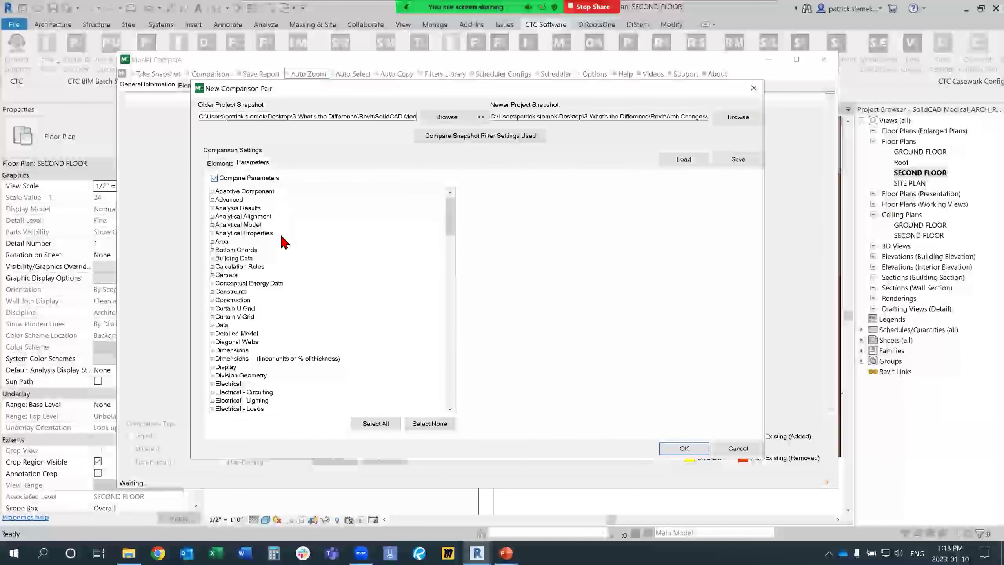
drag(449, 233, 444, 208)
click(227, 163)
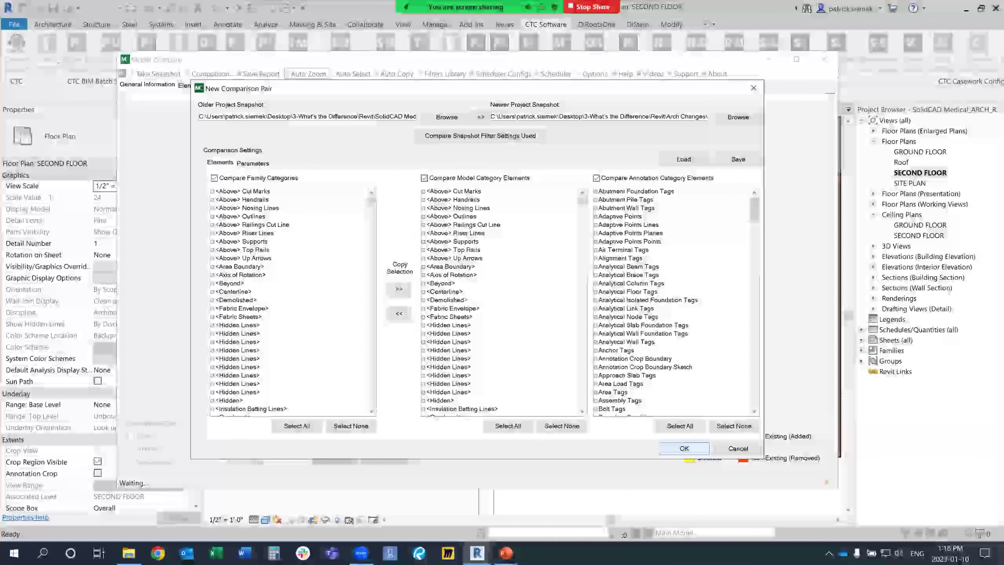
Run the comparison of the two snapshots and show its element-level results
click(684, 448)
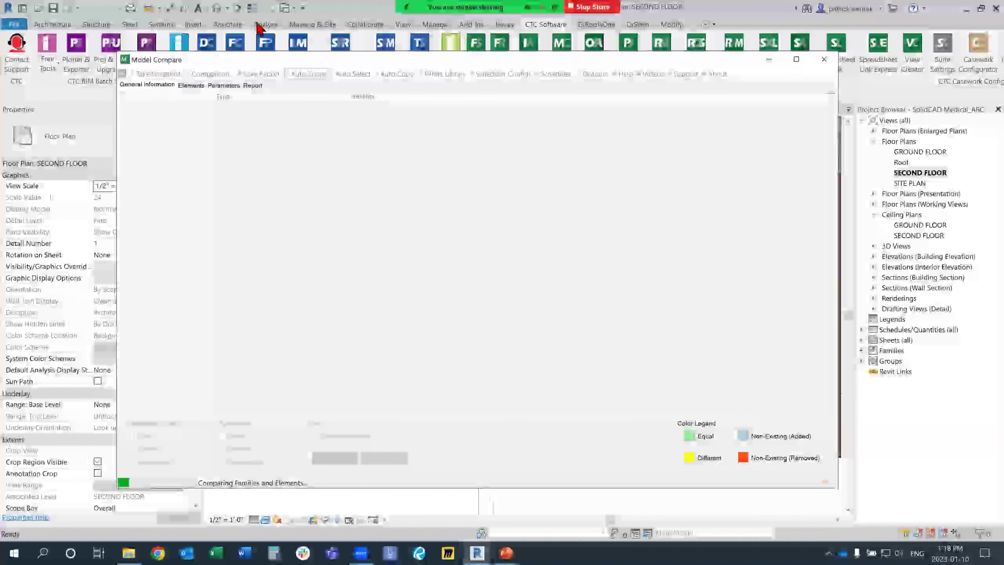
mouse_move(455, 7)
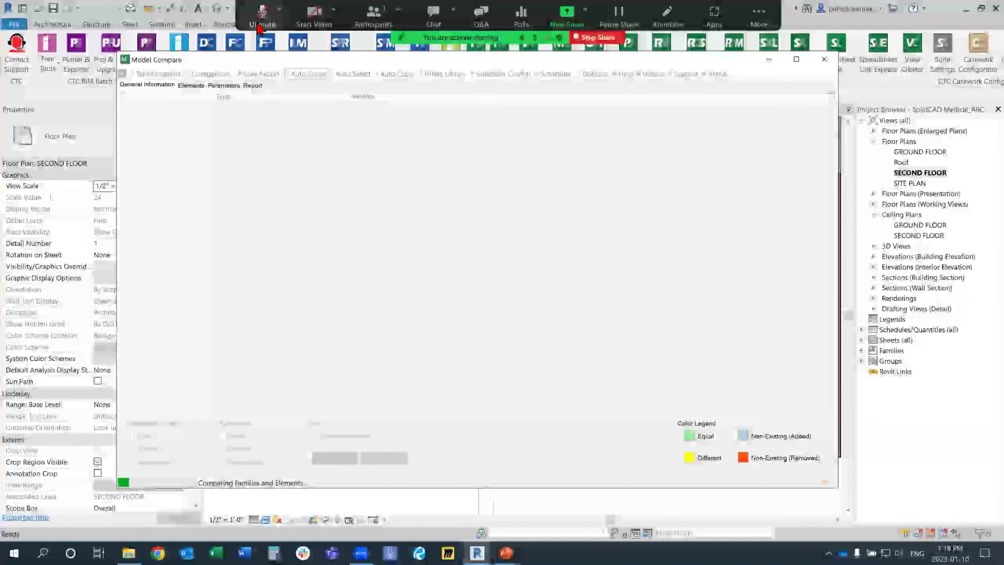
click(262, 19)
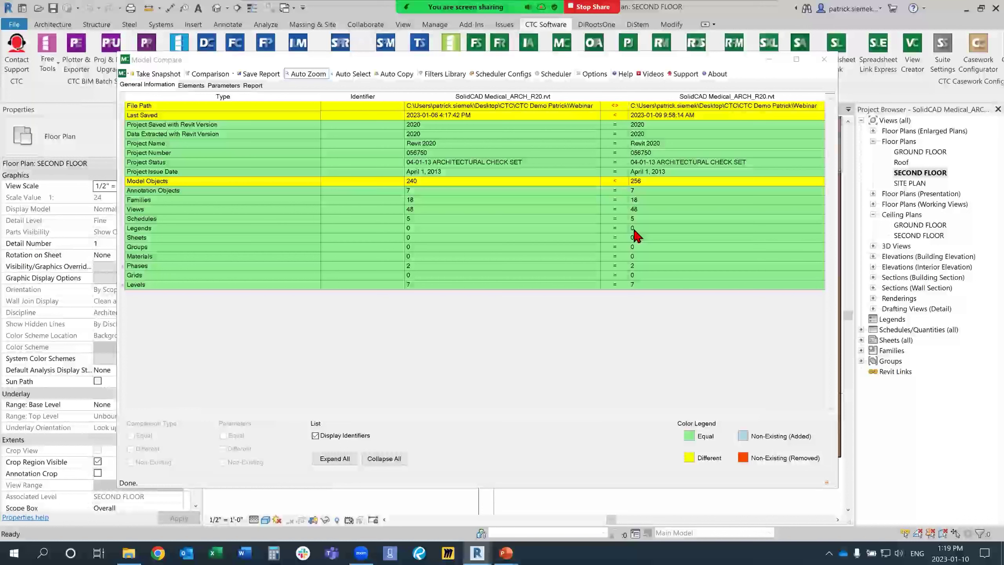
mouse_move(276, 25)
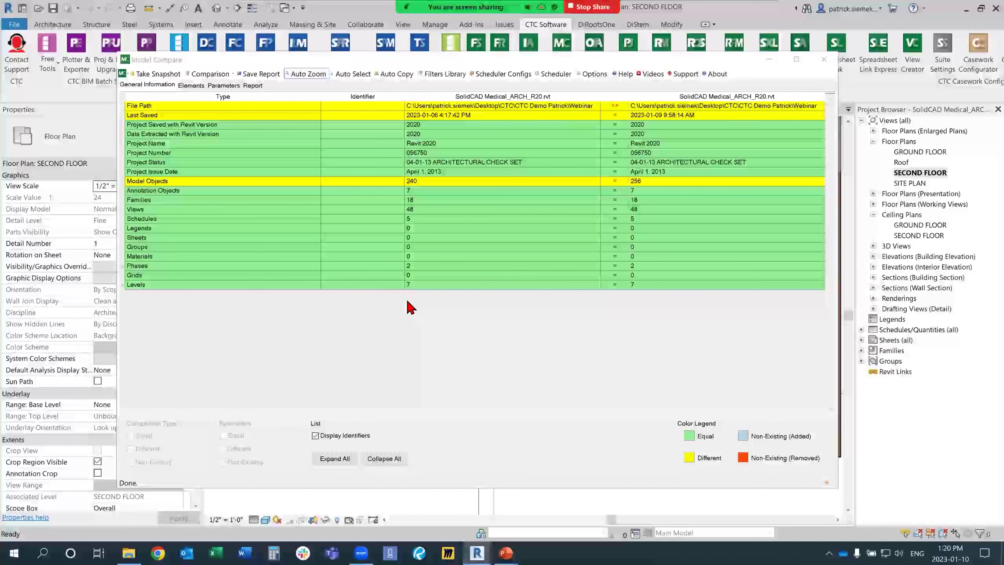
click(192, 86)
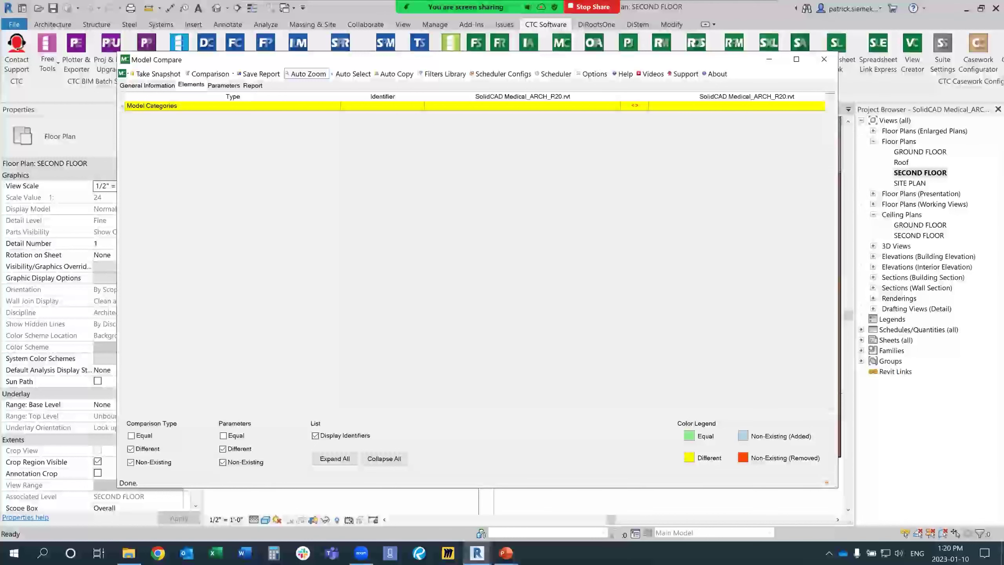
Check the element results with equal elements included and excluded, and list the differing walls under Model Categories
click(132, 436)
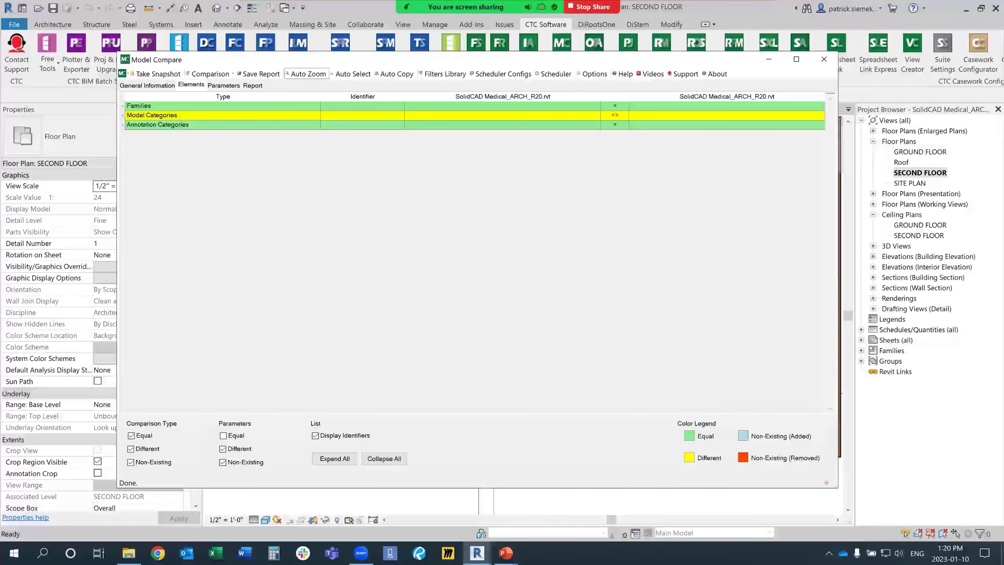
click(131, 435)
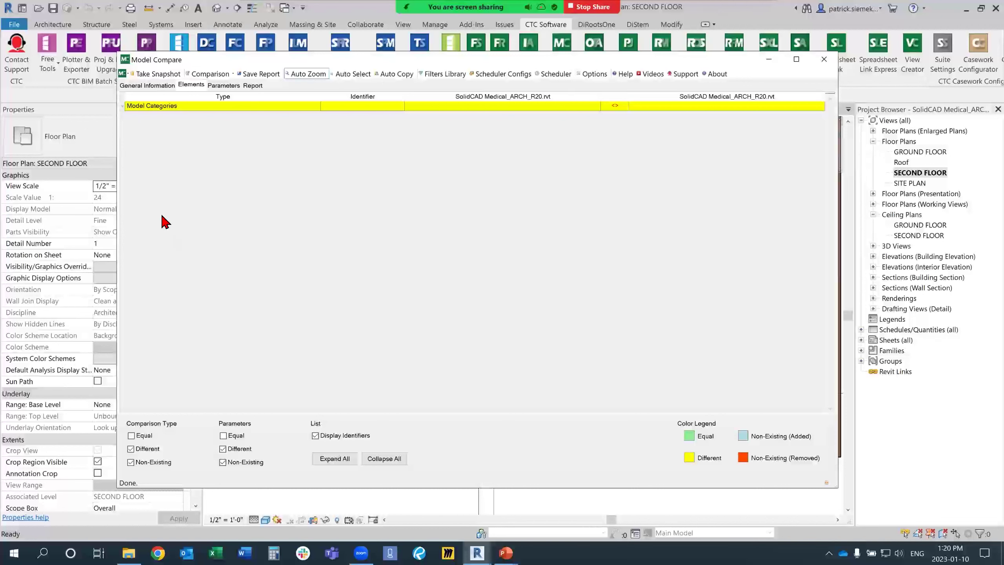
click(122, 105)
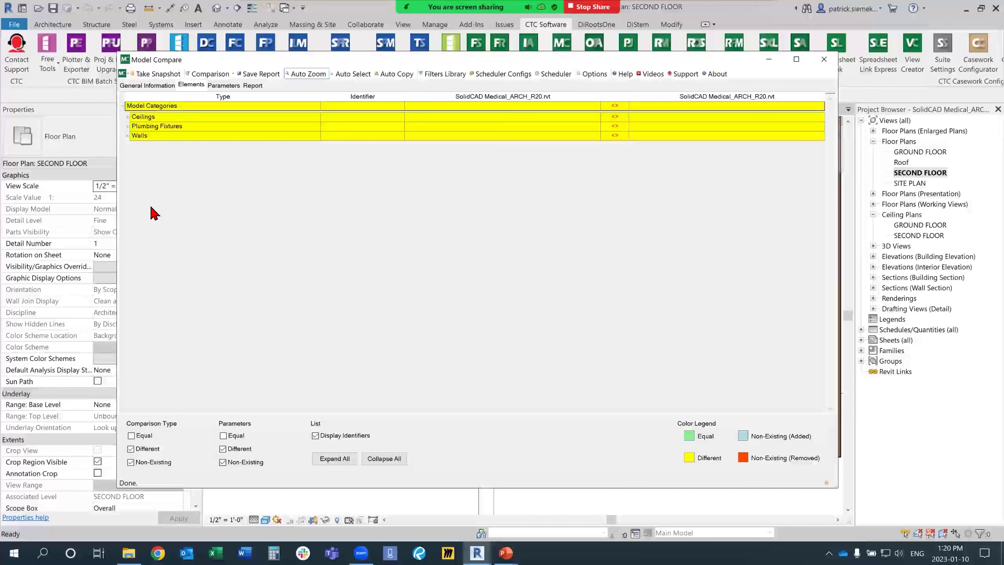
click(128, 136)
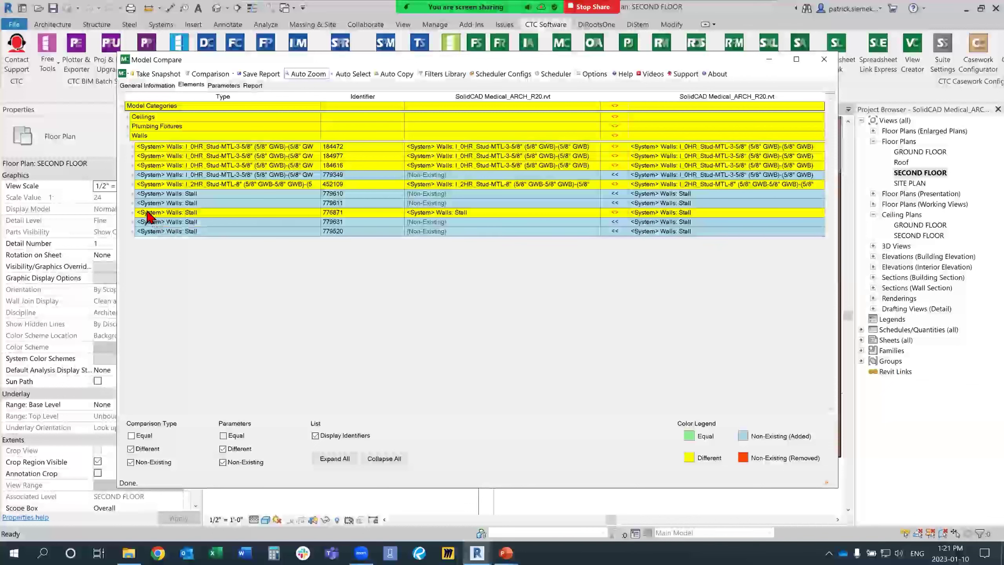
Expand the parameter groups of added stud wall 779349 and try to zoom to the wall in a model view
click(133, 175)
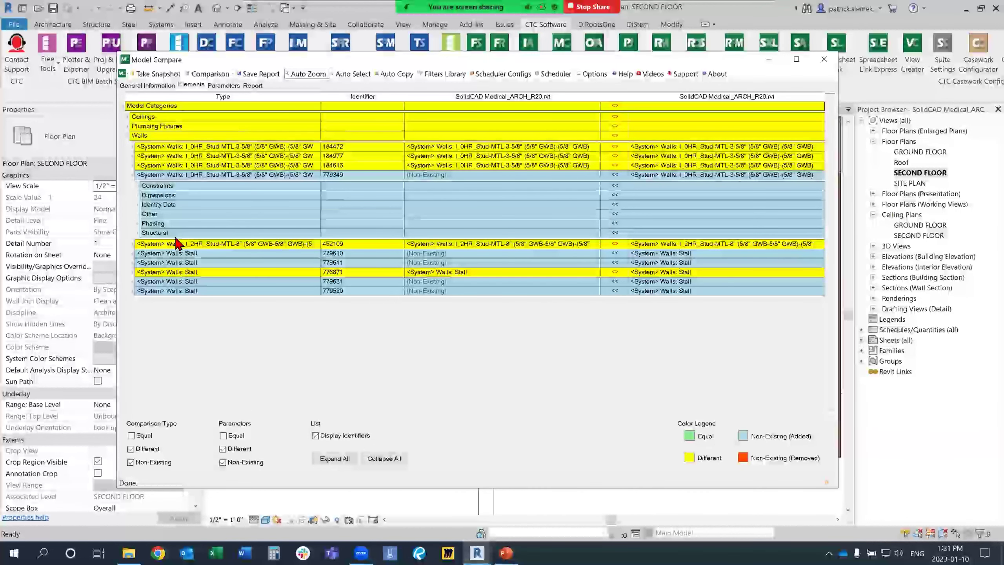
click(189, 176)
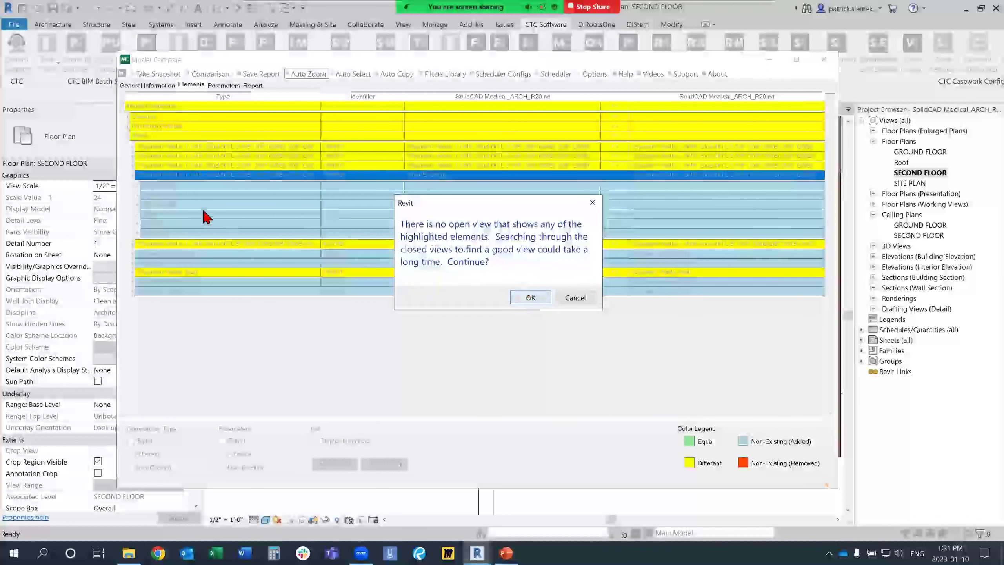
click(565, 303)
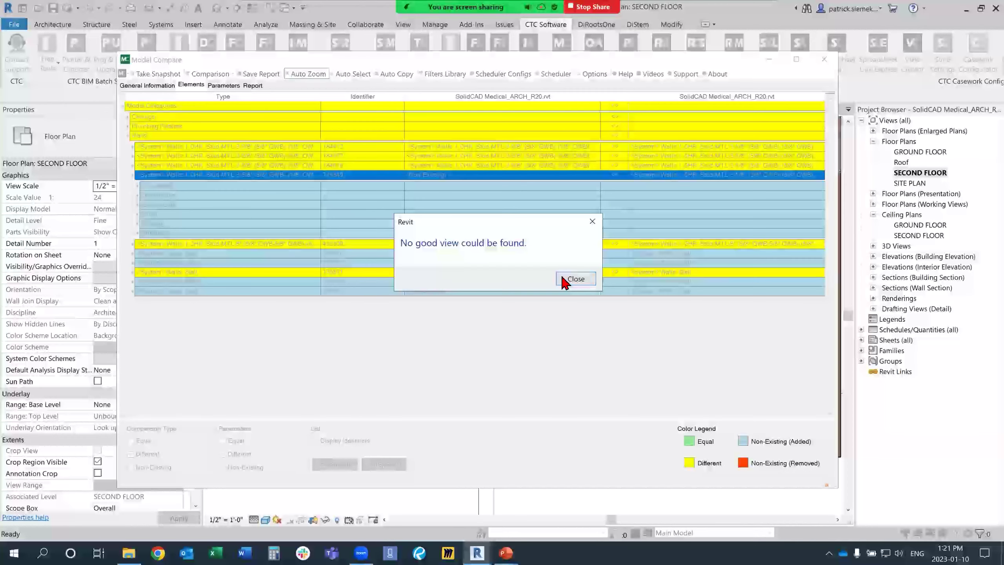
click(569, 283)
Zoom the floor plan to added Stall walls 779610 and 779520, inspect the stalls behind the results, and collapse the stud wall's details
click(187, 254)
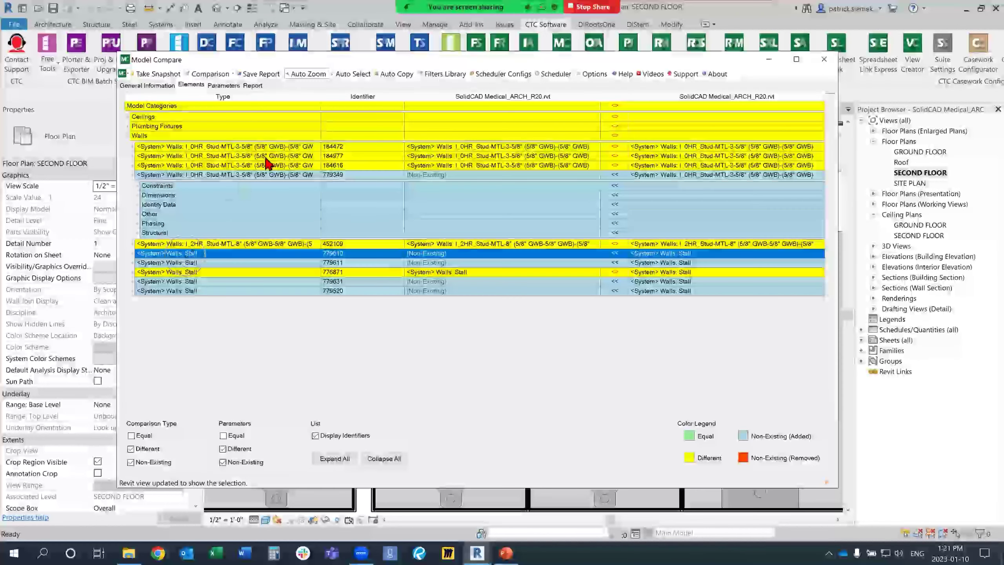
click(313, 75)
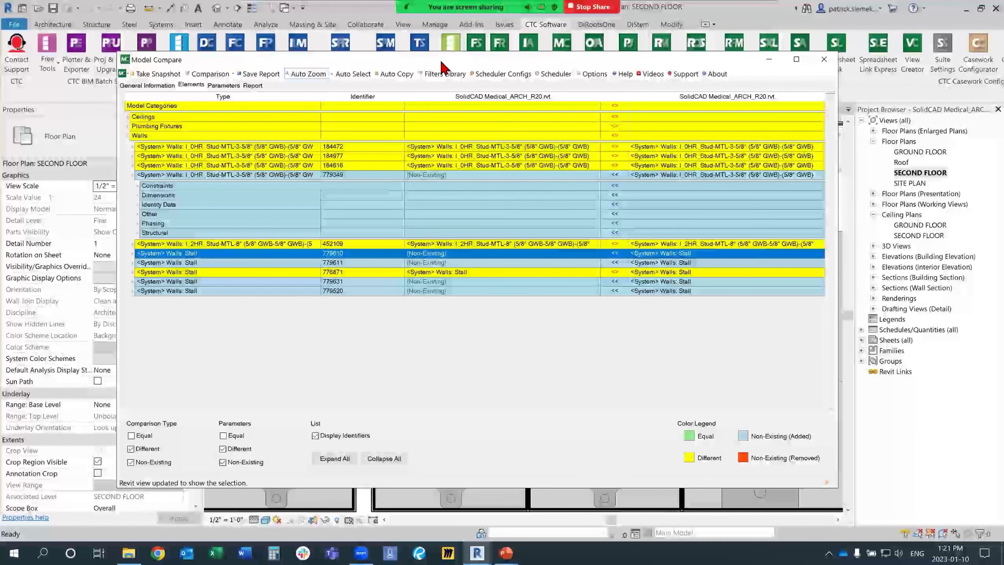
drag(439, 63, 479, 340)
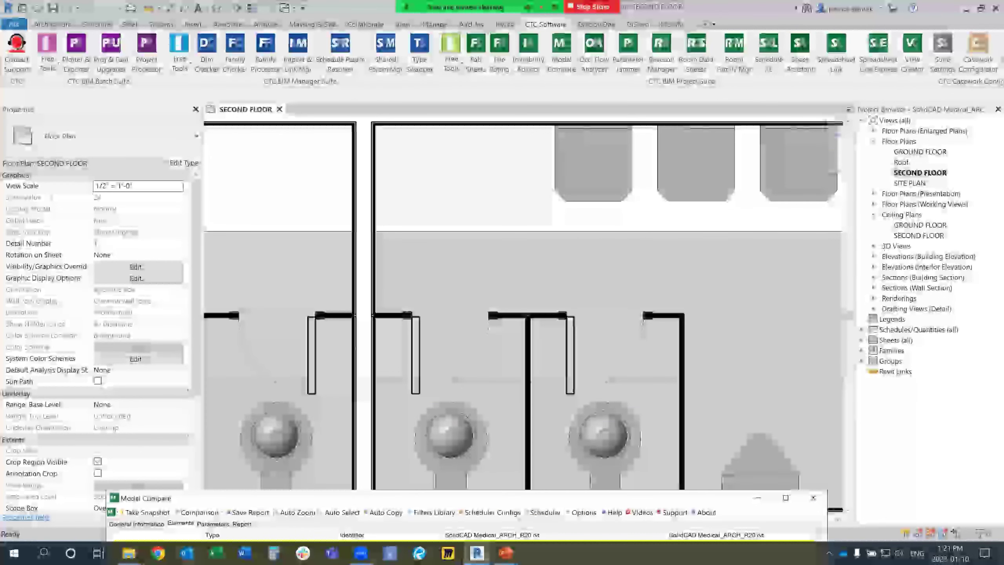
drag(474, 498, 453, 64)
click(192, 321)
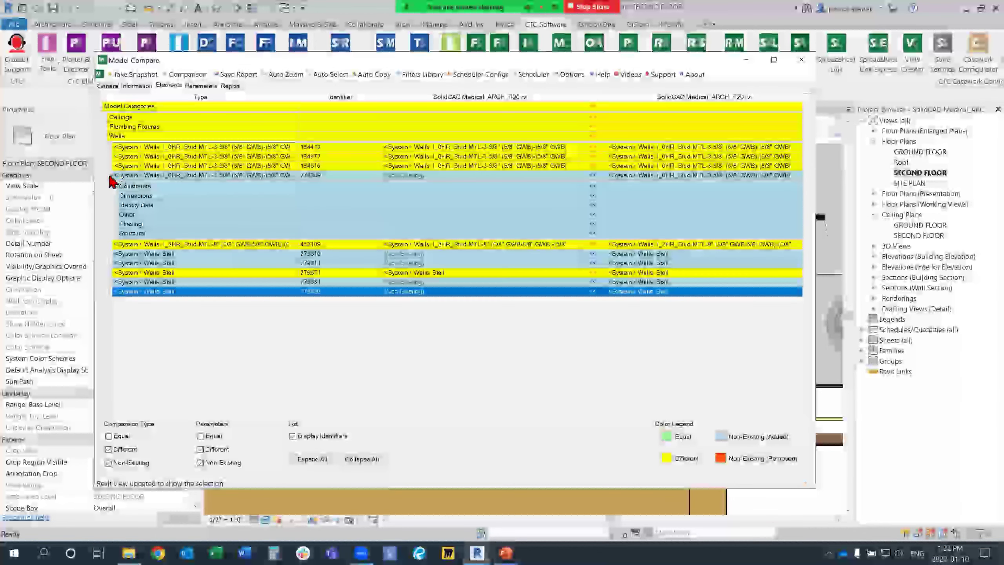
click(110, 178)
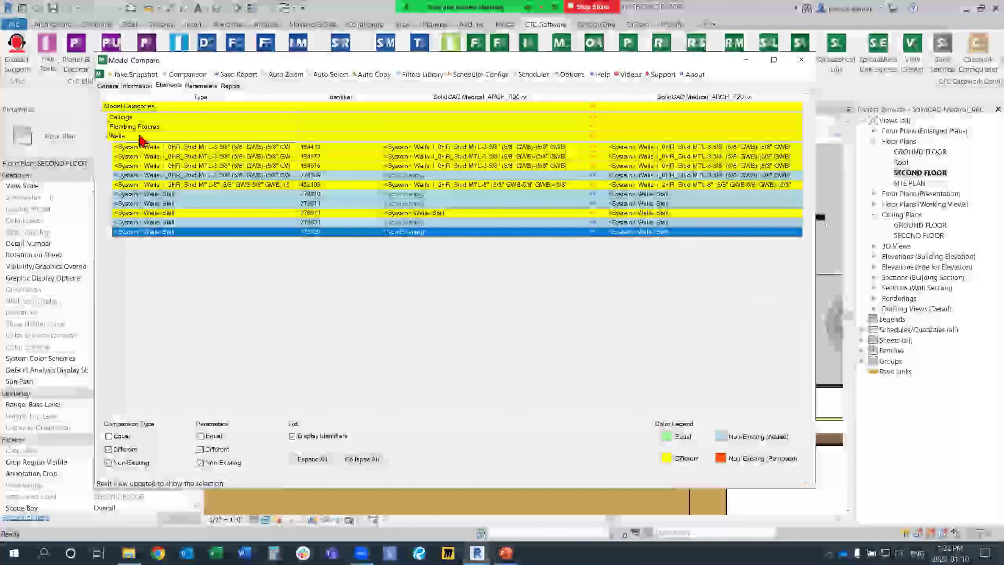
List the Plumbing Fixtures differences in place of the walls and zoom to the removed sink vanity and added urinal 779706
click(107, 134)
click(106, 126)
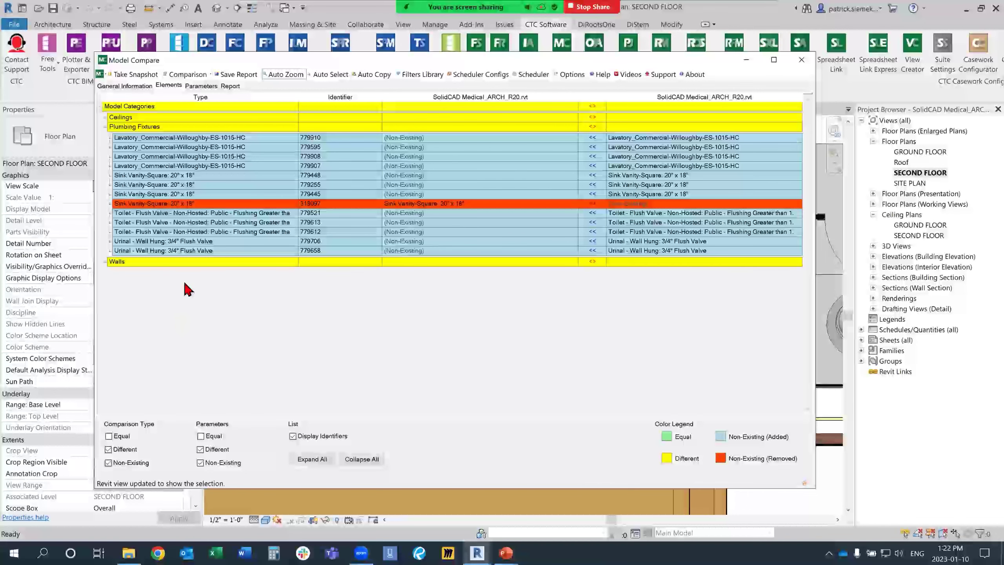
click(198, 203)
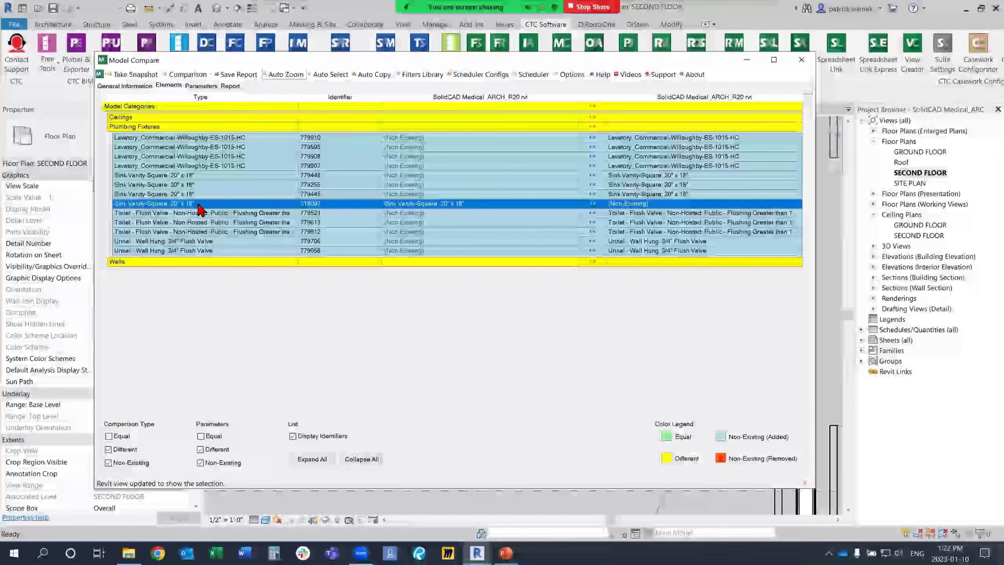
drag(344, 59, 343, 92)
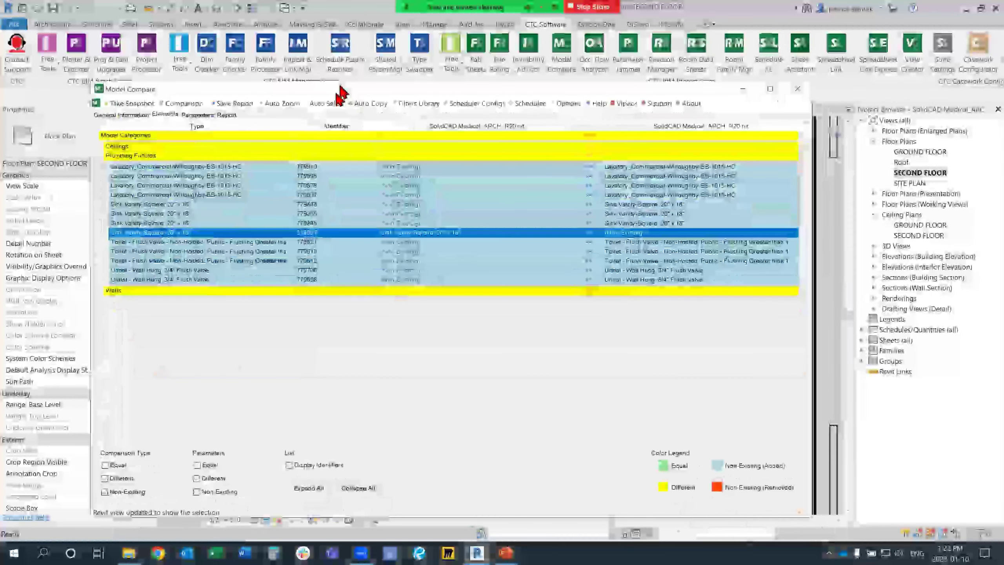
click(200, 270)
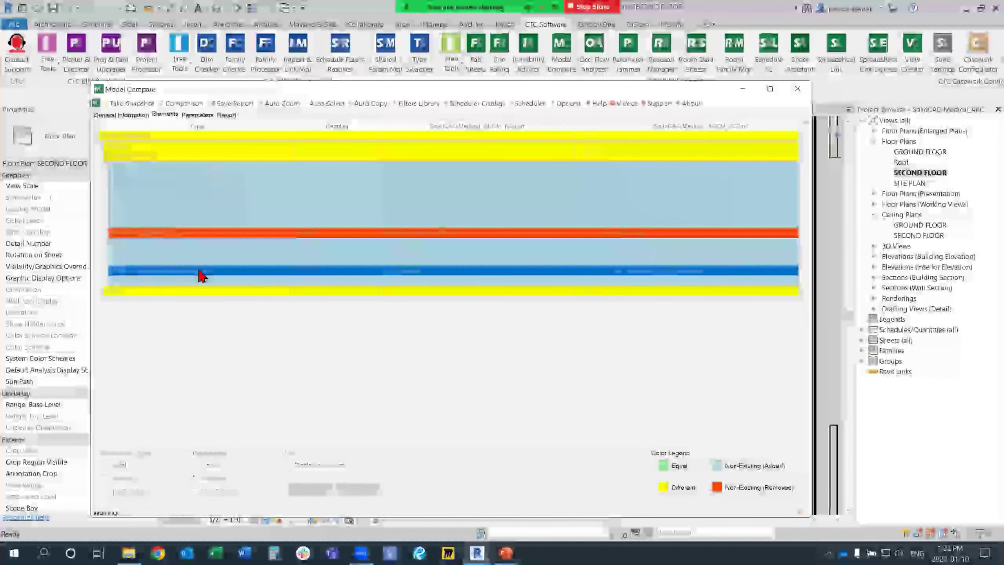
drag(405, 91, 394, 47)
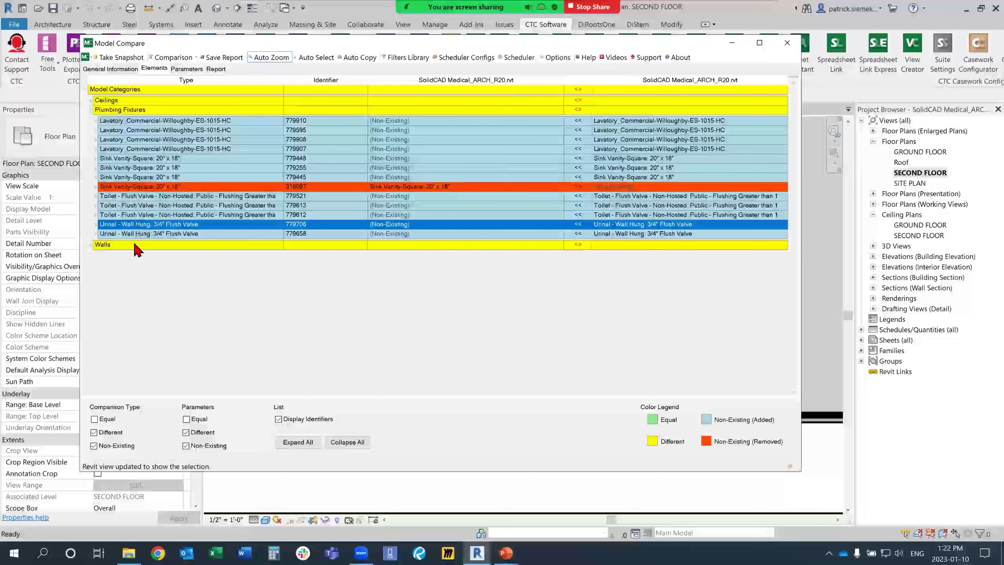
Try to locate the changed ceilings in a model view and expand the Constraints differences of ceiling 375400
click(109, 101)
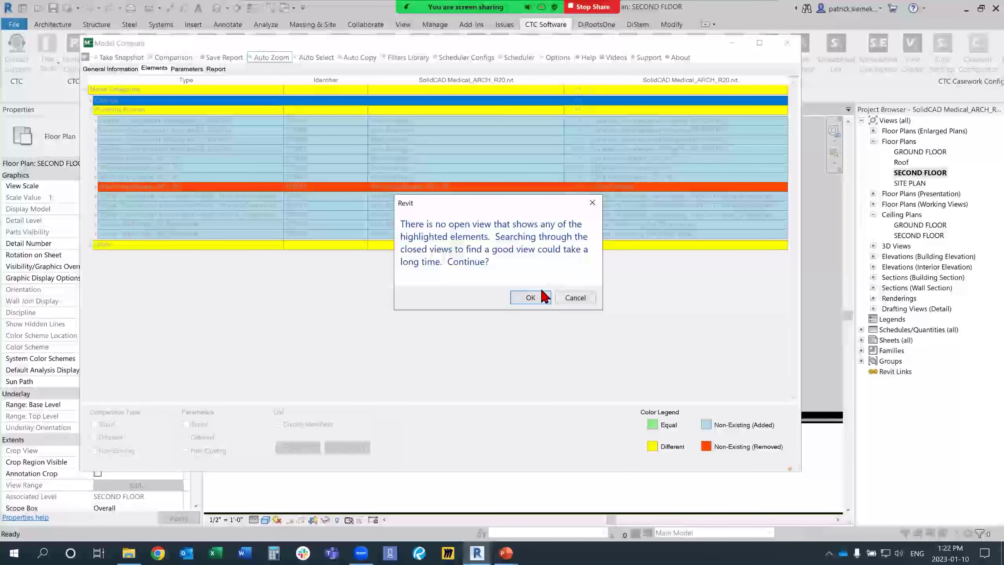
click(542, 295)
click(582, 282)
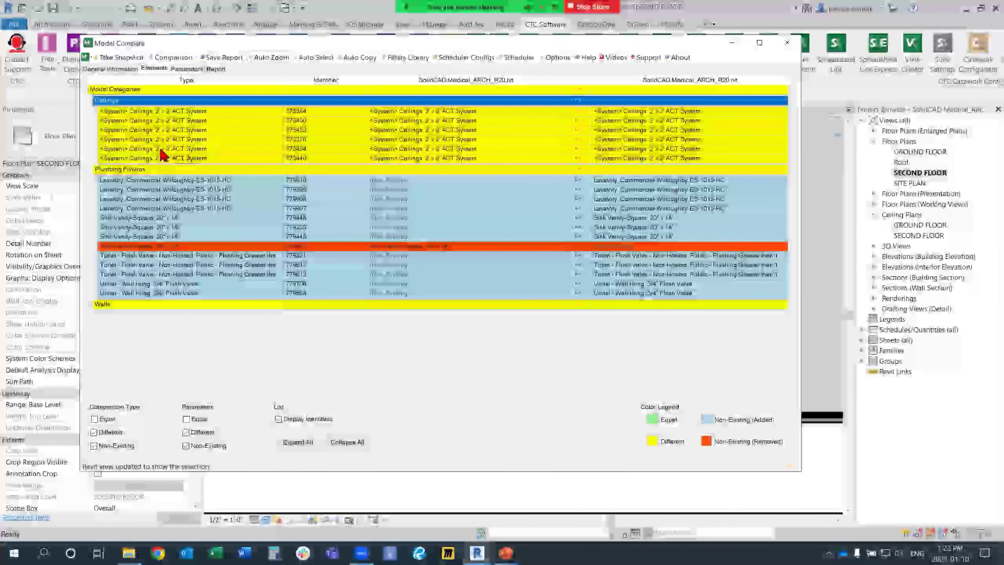
click(98, 123)
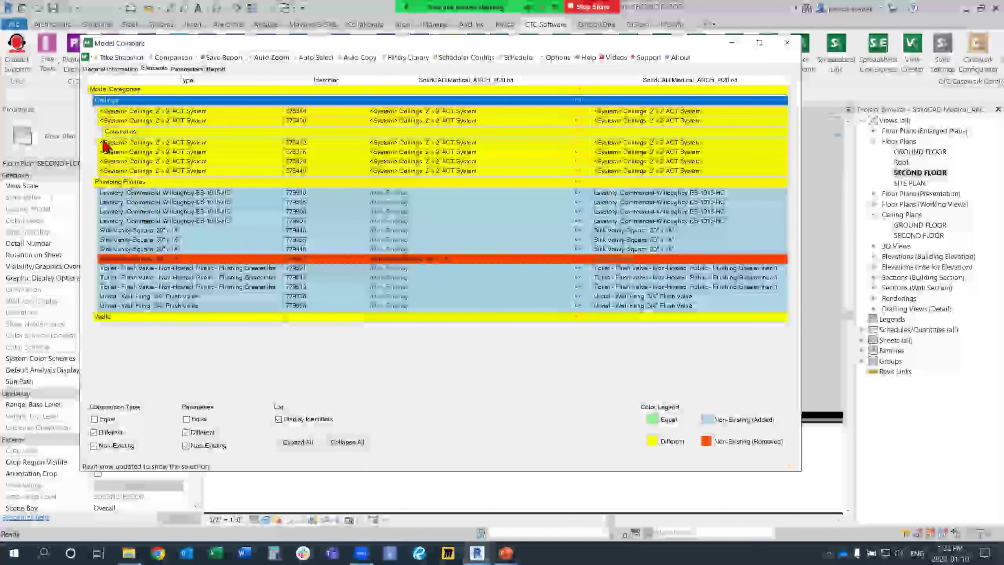
click(102, 133)
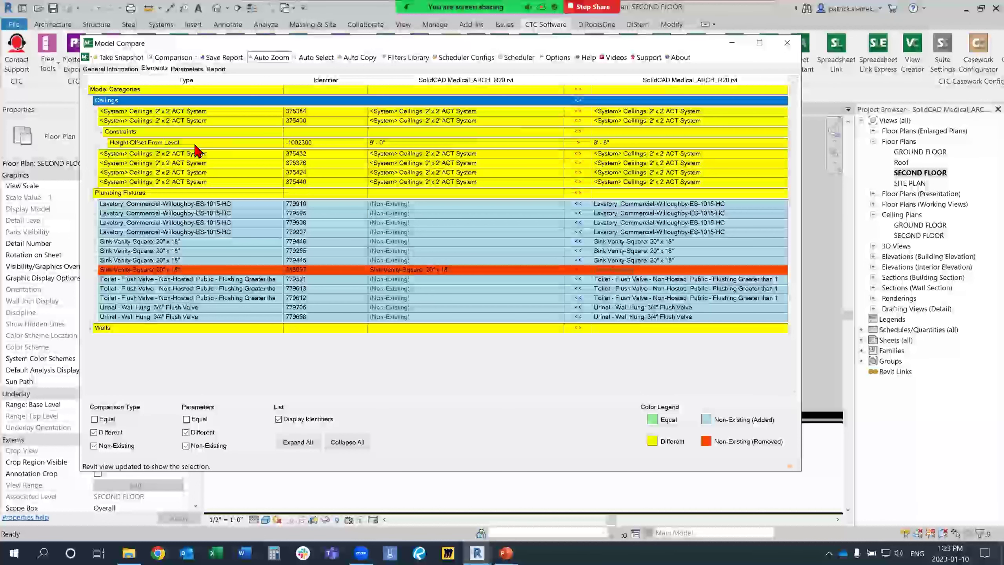
click(376, 149)
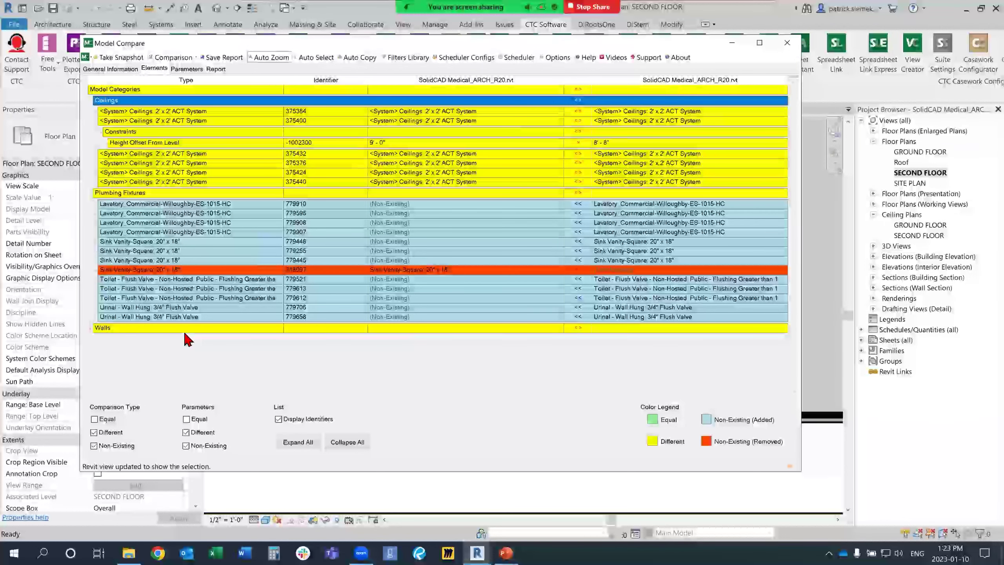
Review the parameter-level results for Flow Pressure under Plumbing and Area under Dimensions
click(187, 68)
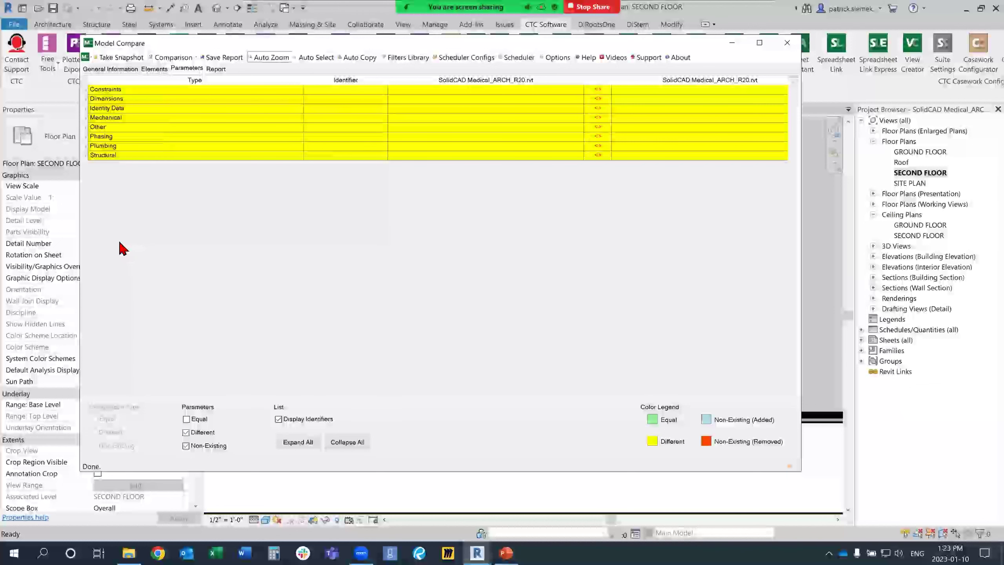
click(85, 145)
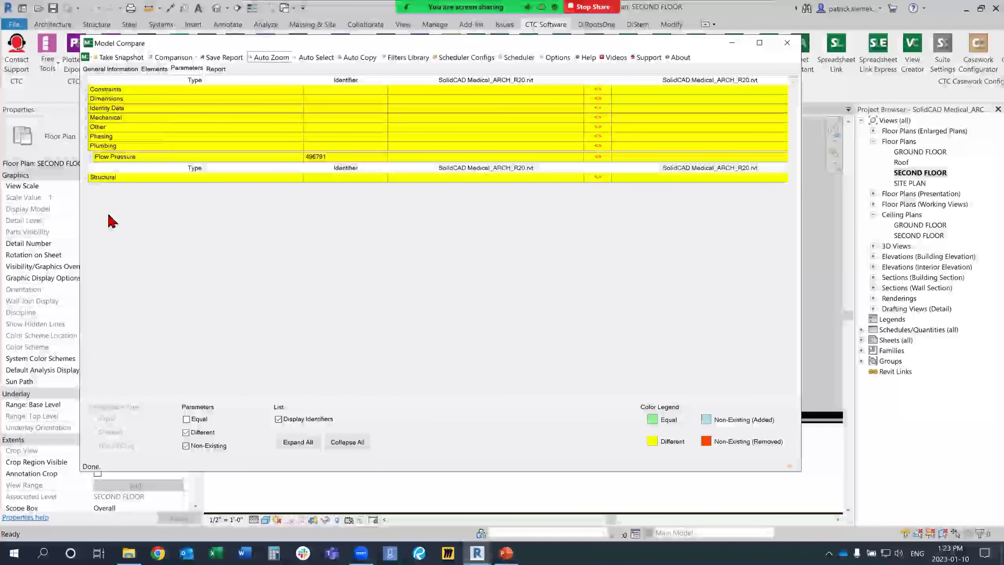
click(91, 157)
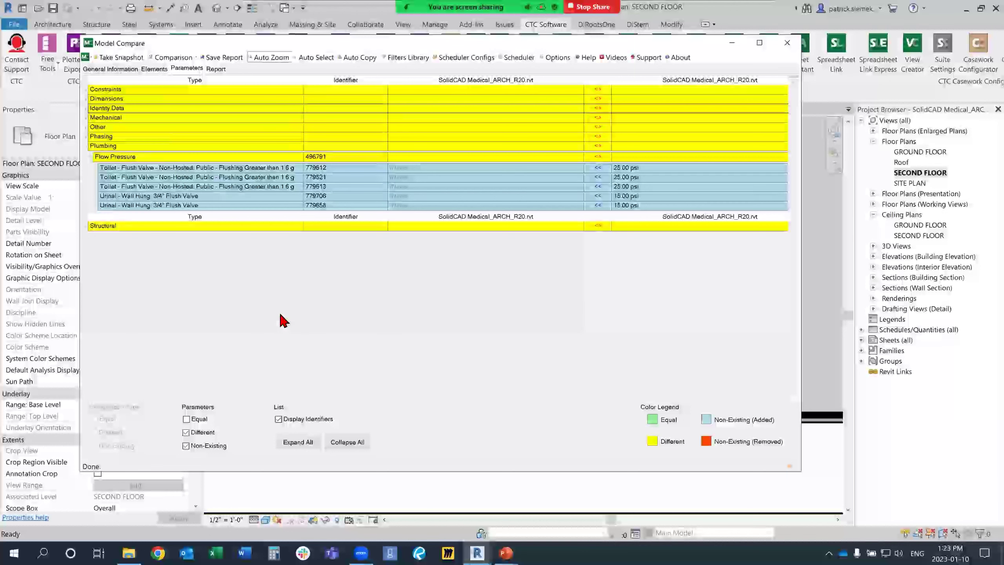
click(87, 99)
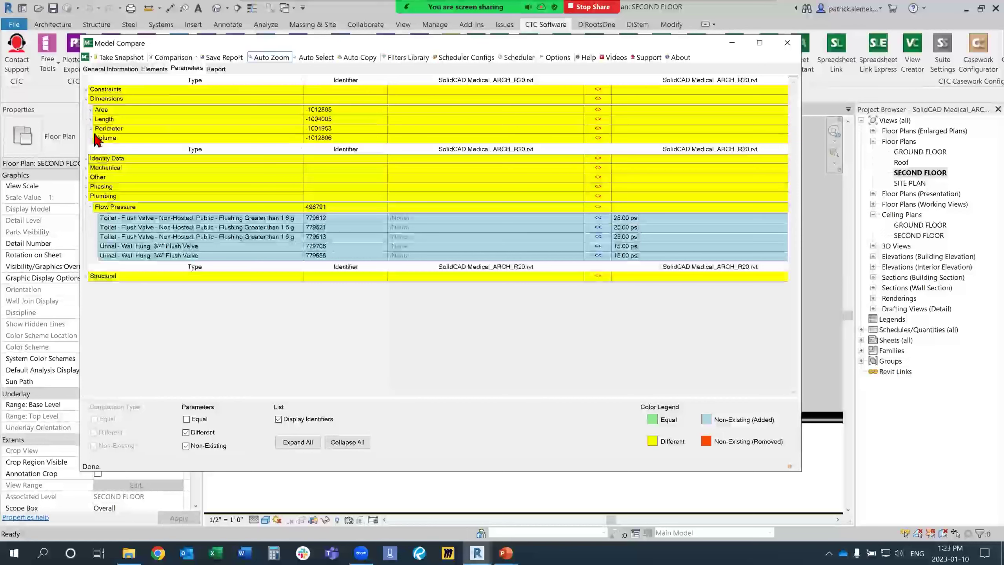
click(92, 111)
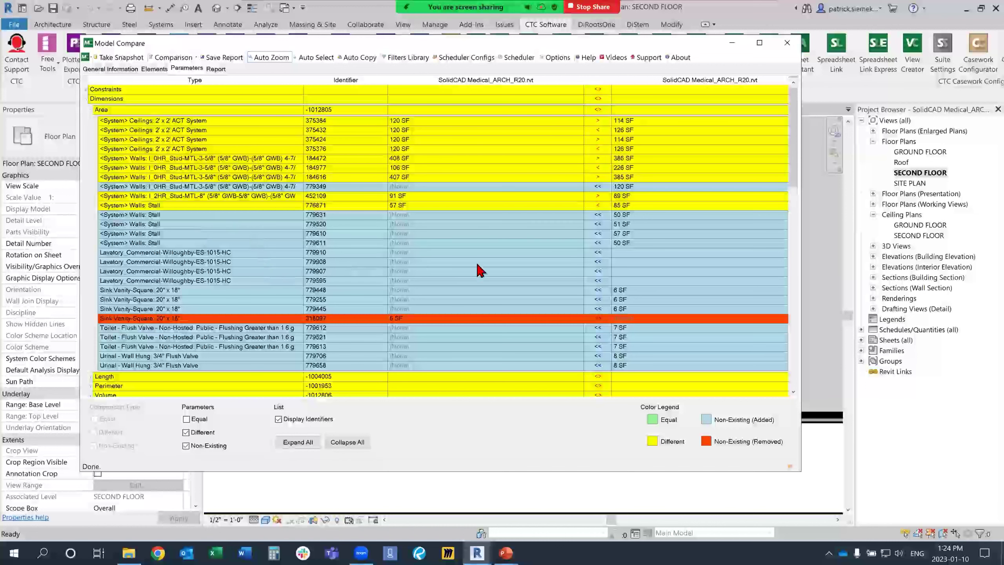
Open the comparison report, enlarge its window, and examine the summary, general information and ceiling differences
click(216, 68)
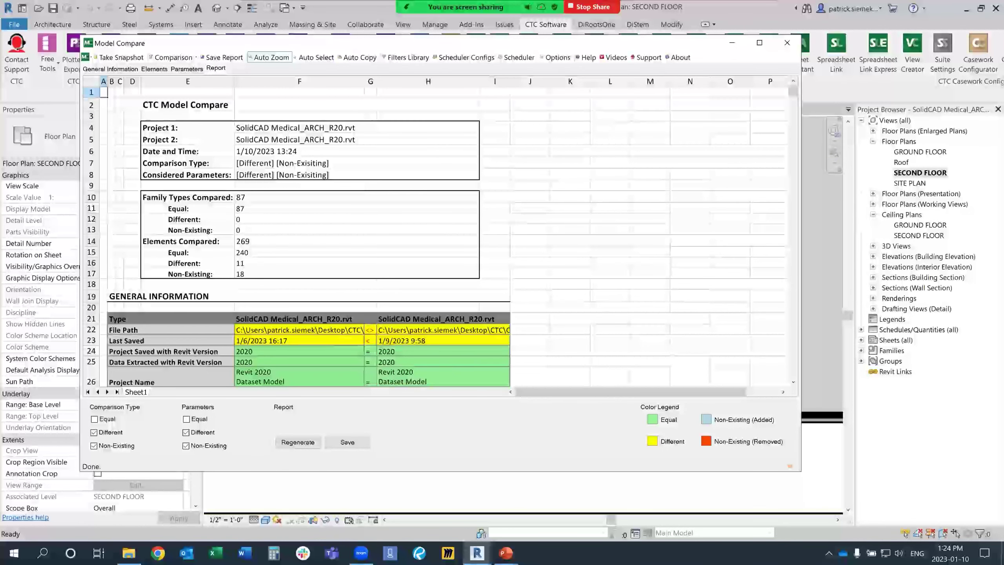
drag(797, 467, 913, 493)
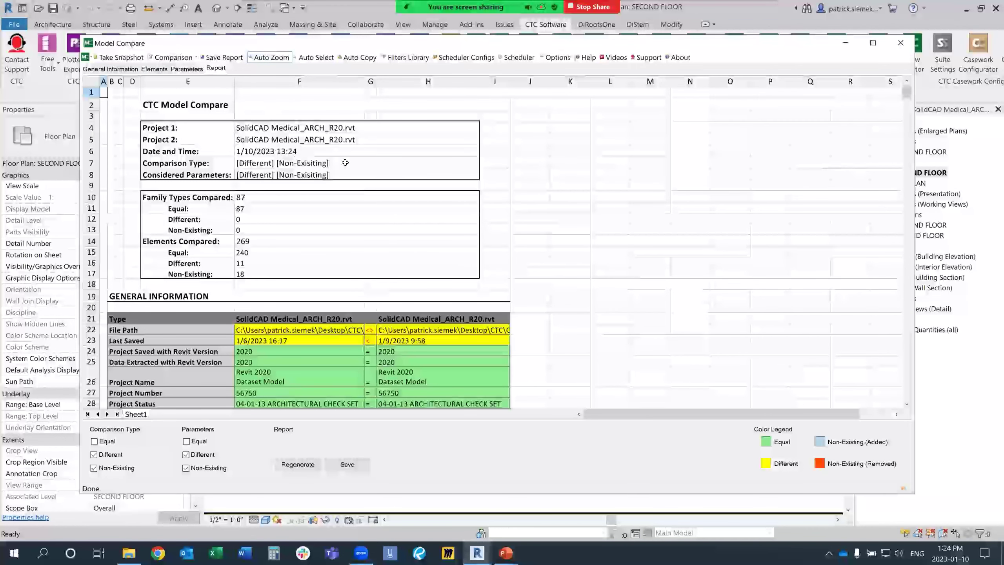
scroll(353, 161, down, 4)
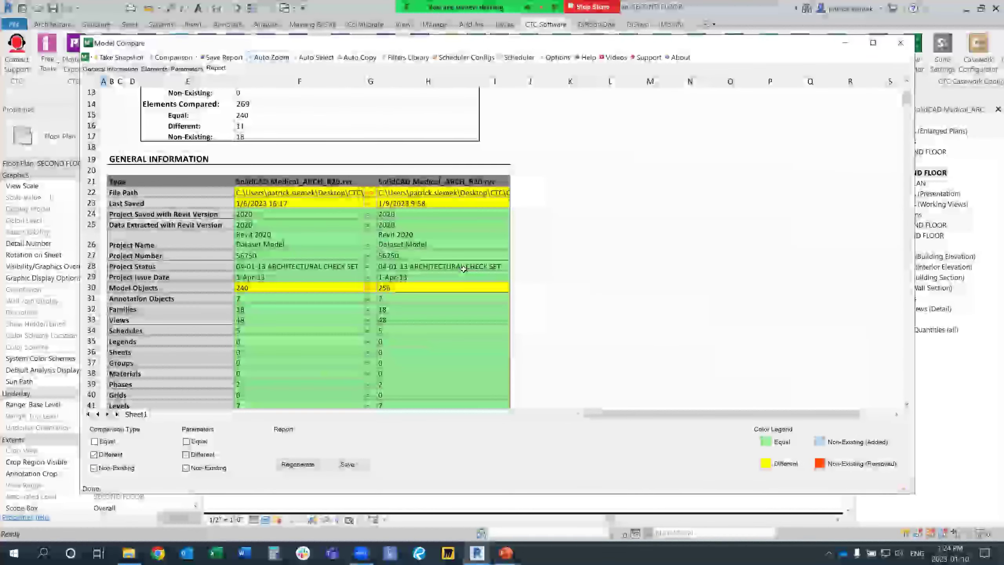
scroll(463, 269, down, 6)
scroll(463, 269, down, 5)
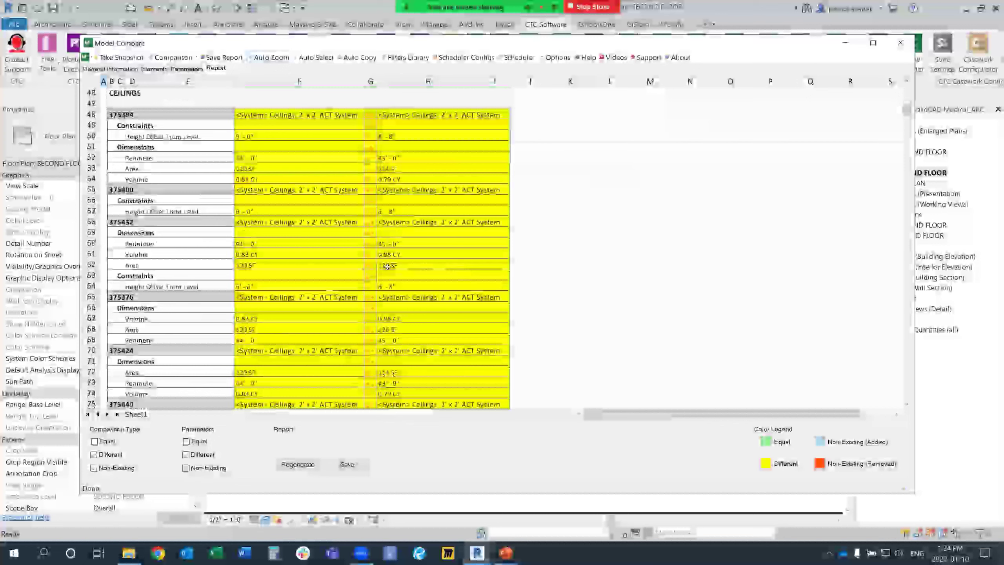
scroll(349, 285, down, 1)
scroll(348, 282, up, 3)
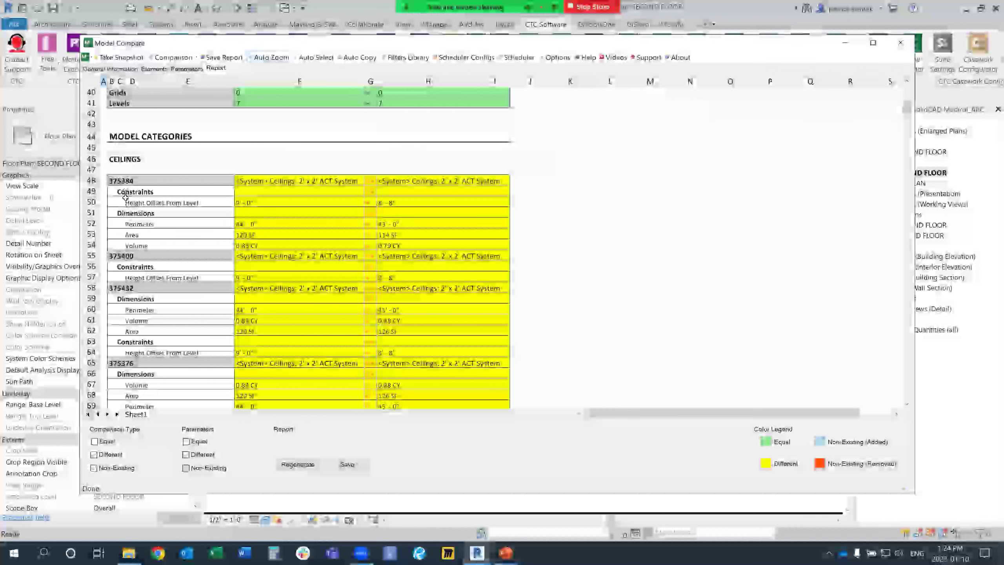
scroll(126, 229, down, 1)
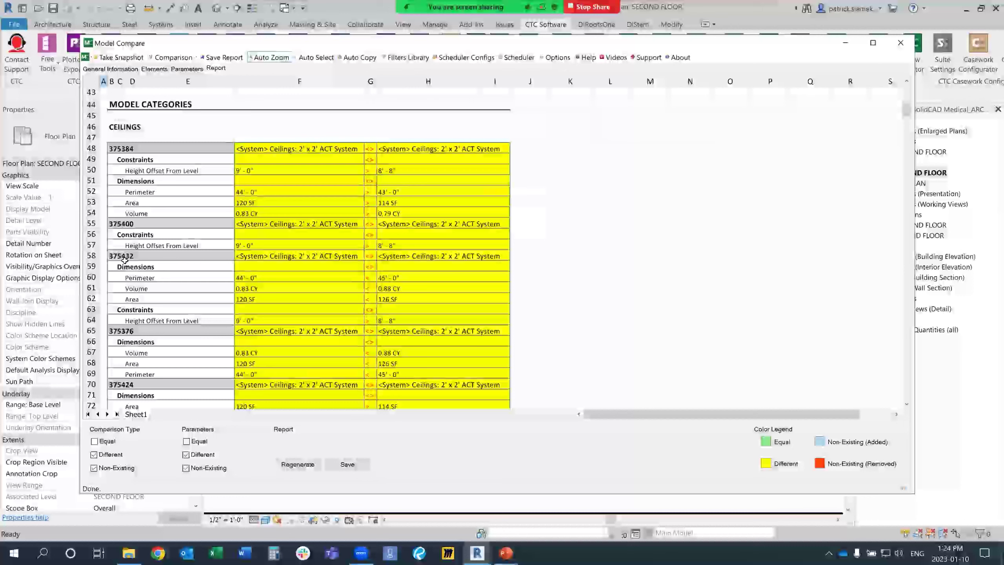
Uncover the Revit ribbon behind the report and copy ceiling element ID 375384 from the report
drag(325, 46, 266, 152)
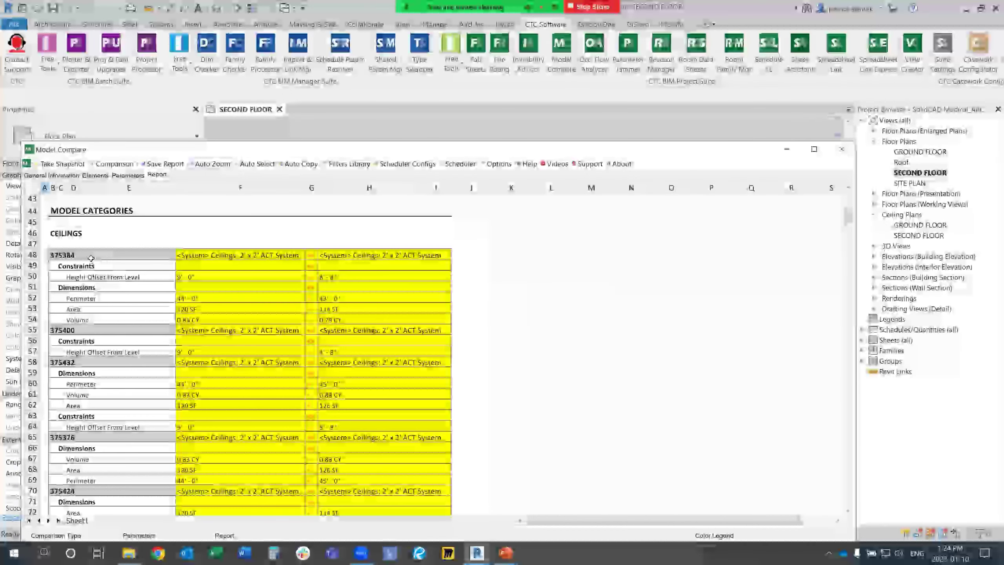
click(77, 256)
double_click(72, 256)
key(ctrl+c)
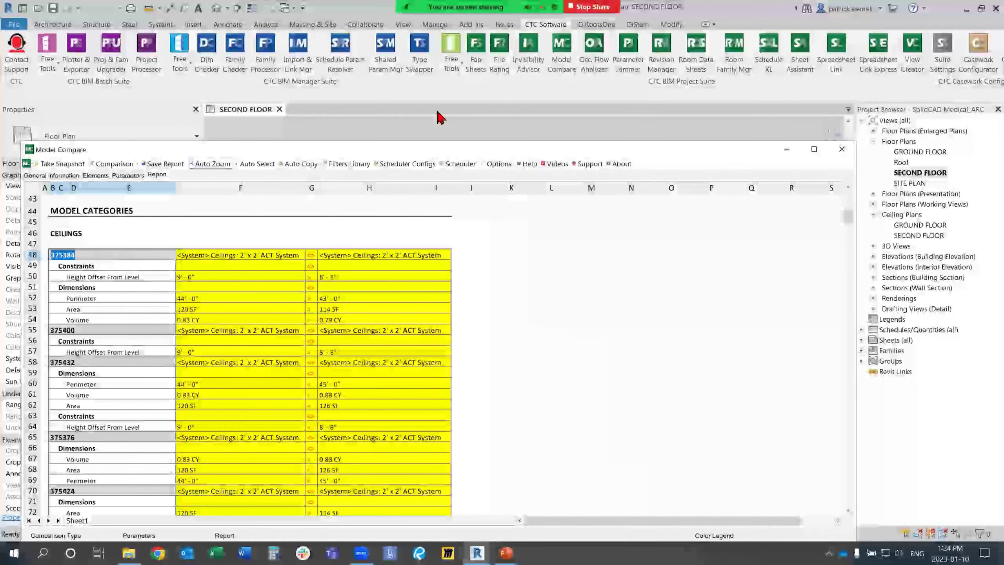
Select the ceiling with element ID 375384 in the model using Select by ID
click(434, 24)
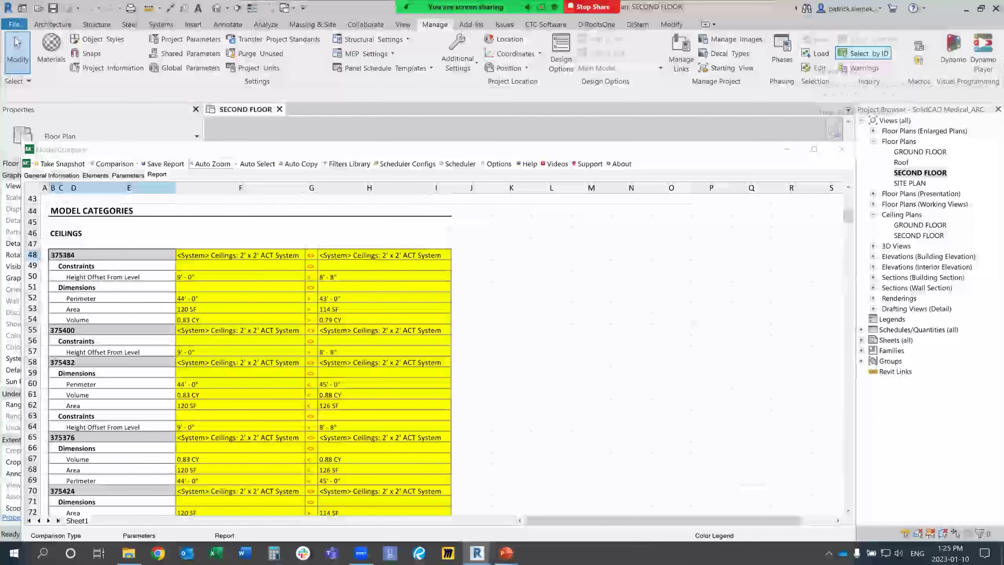
click(863, 53)
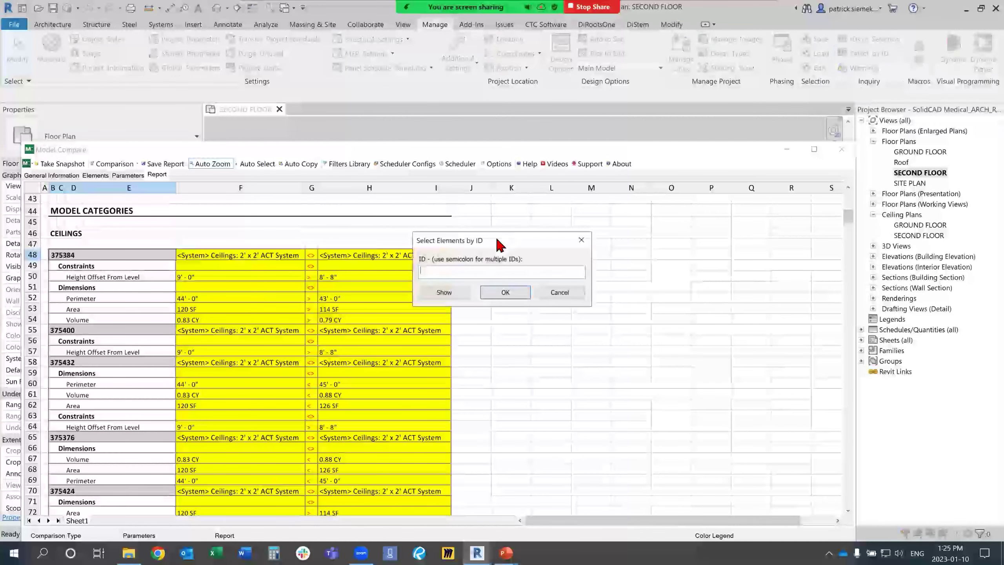
key(ctrl+v)
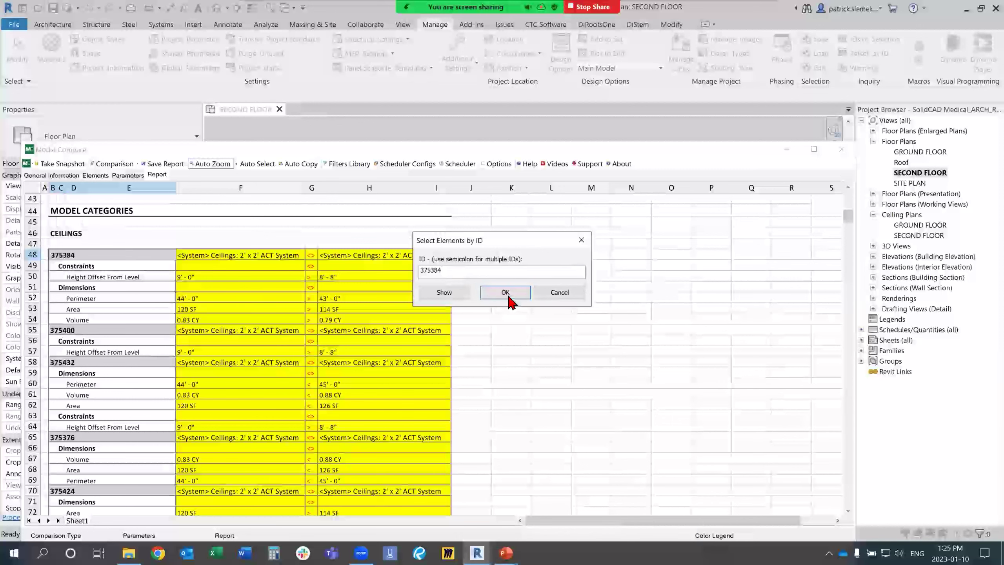
click(506, 292)
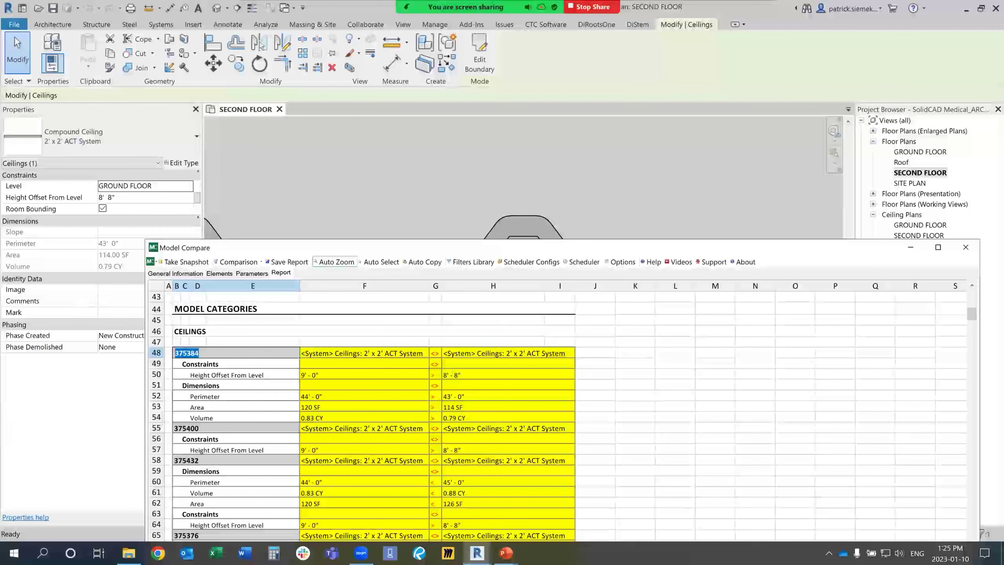
Move the comparison report clear of the lower screen area and examine its added and removed plumbing fixtures
drag(432, 250, 362, 61)
click(527, 206)
scroll(583, 295, down, 14)
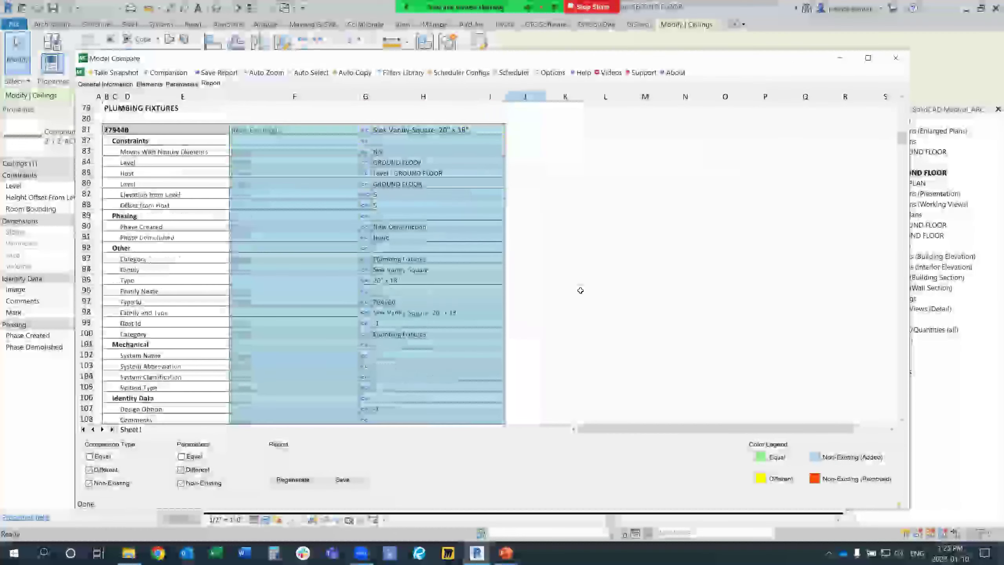
scroll(580, 290, down, 20)
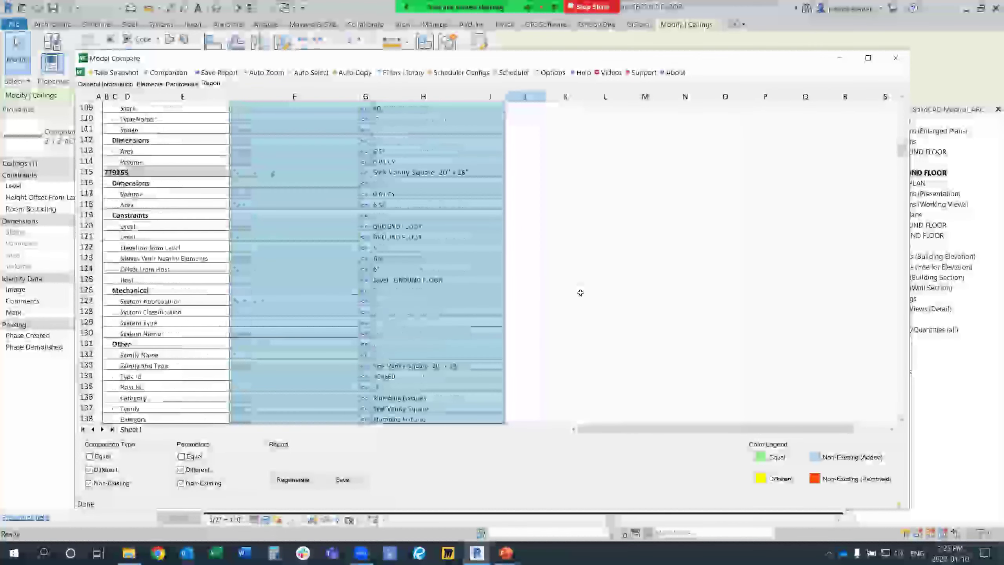
scroll(583, 298, down, 17)
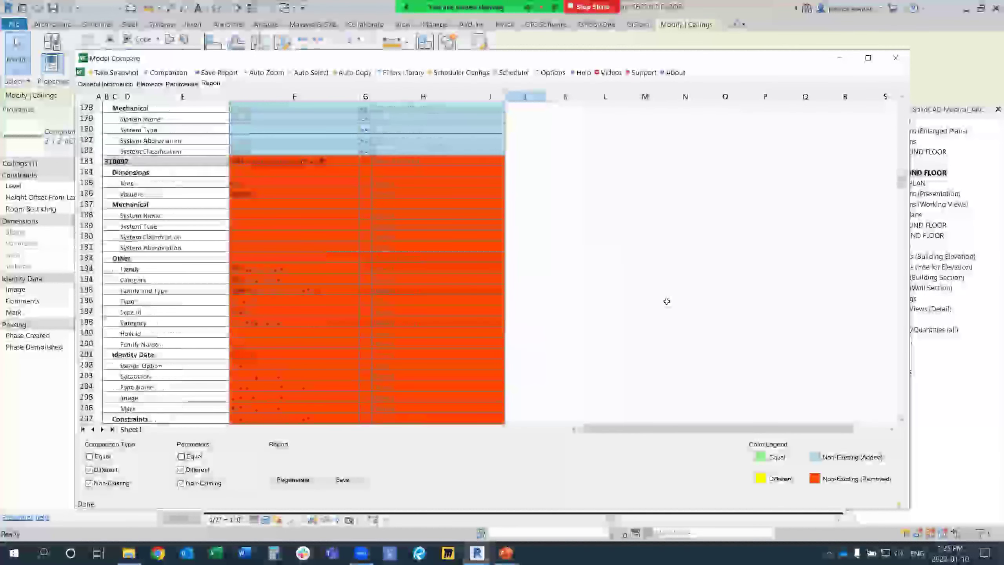
scroll(320, 261, up, 20)
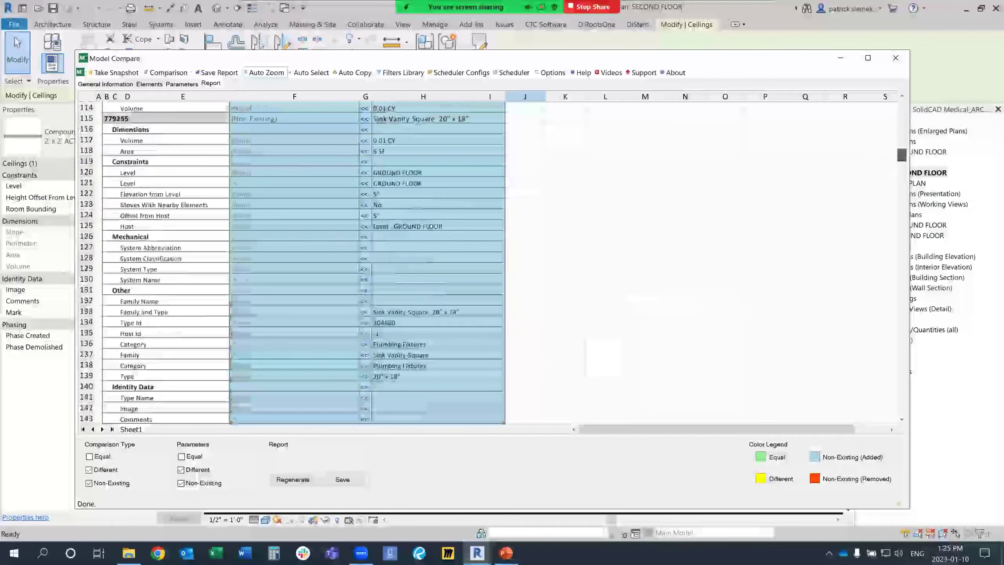
Save the report as Excel file "Model Comparison [2023-01-10]" in the Desktop folder "3-What's the Difference" and open it in Excel
click(216, 78)
click(126, 163)
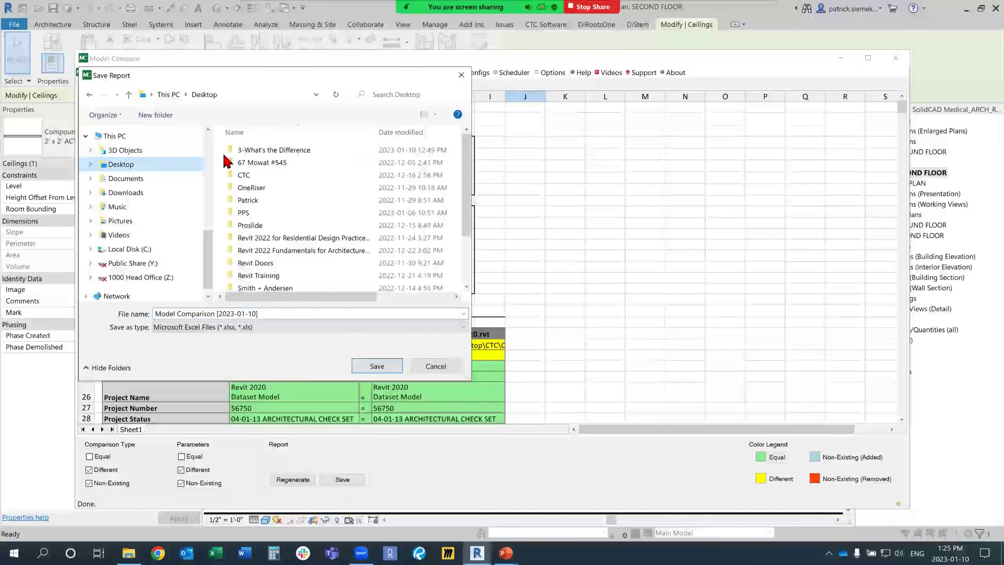
double_click(309, 152)
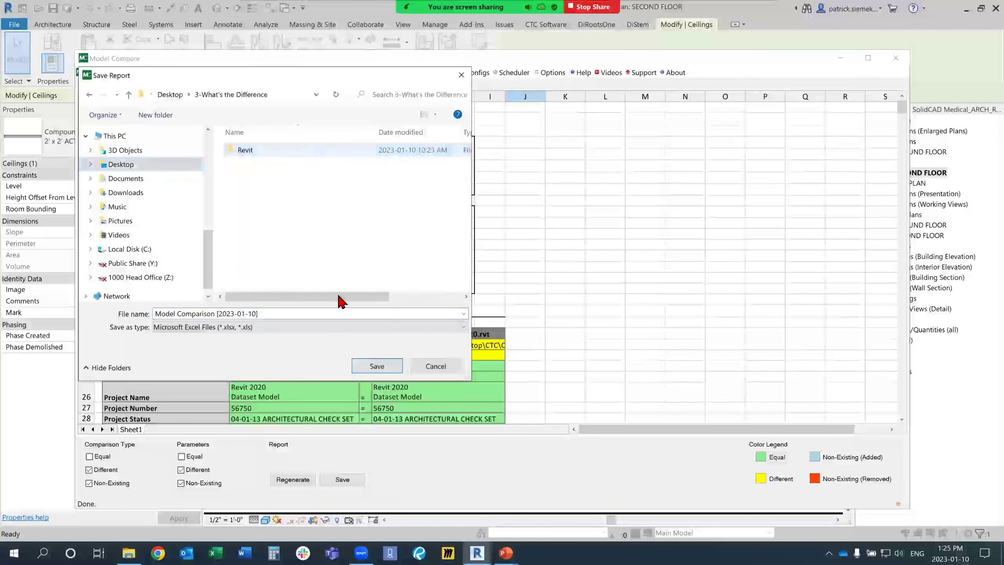
click(375, 366)
click(532, 305)
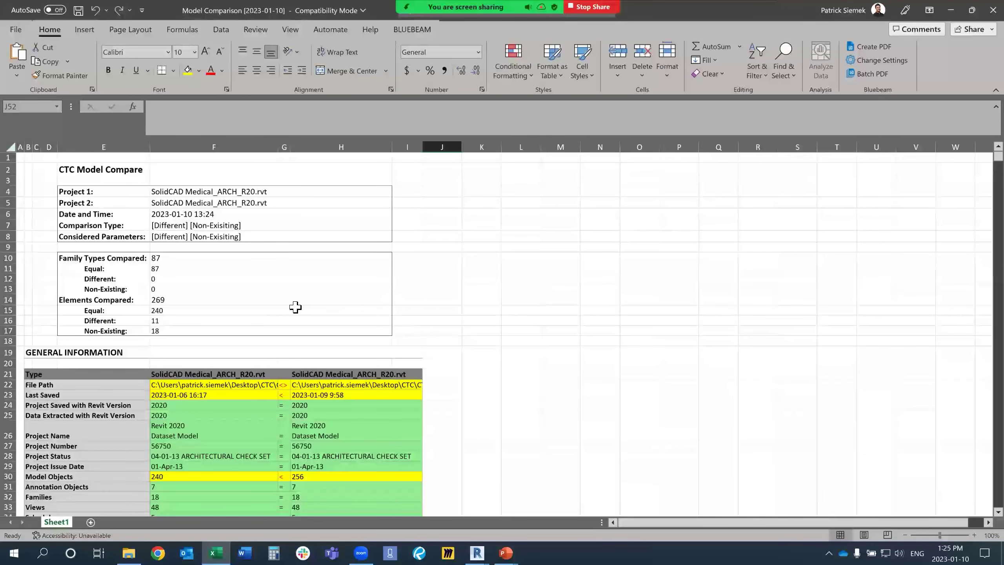
Examine the general information and ceiling differences in the exported workbook, and return to Model Compare
scroll(274, 304, down, 5)
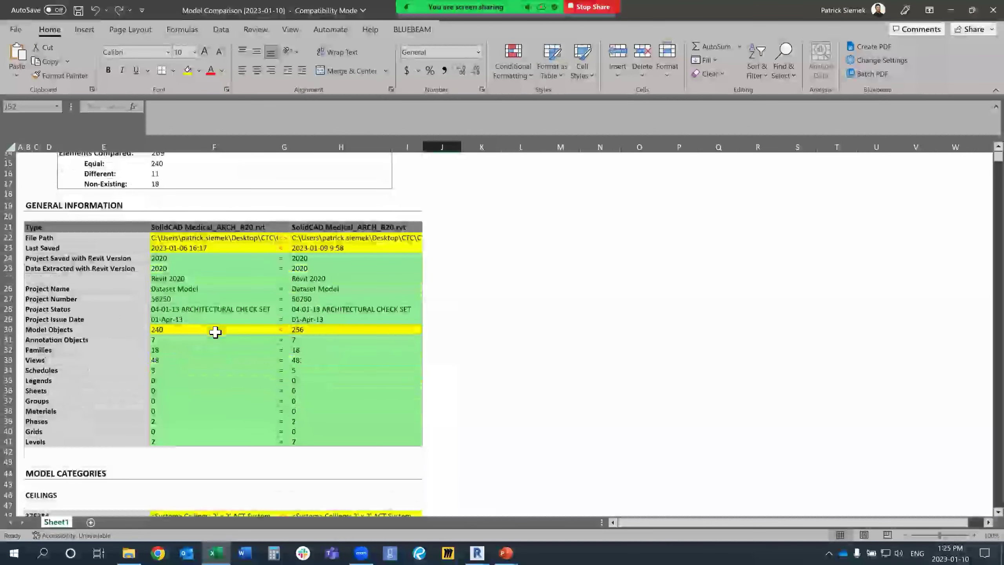
scroll(223, 326, down, 4)
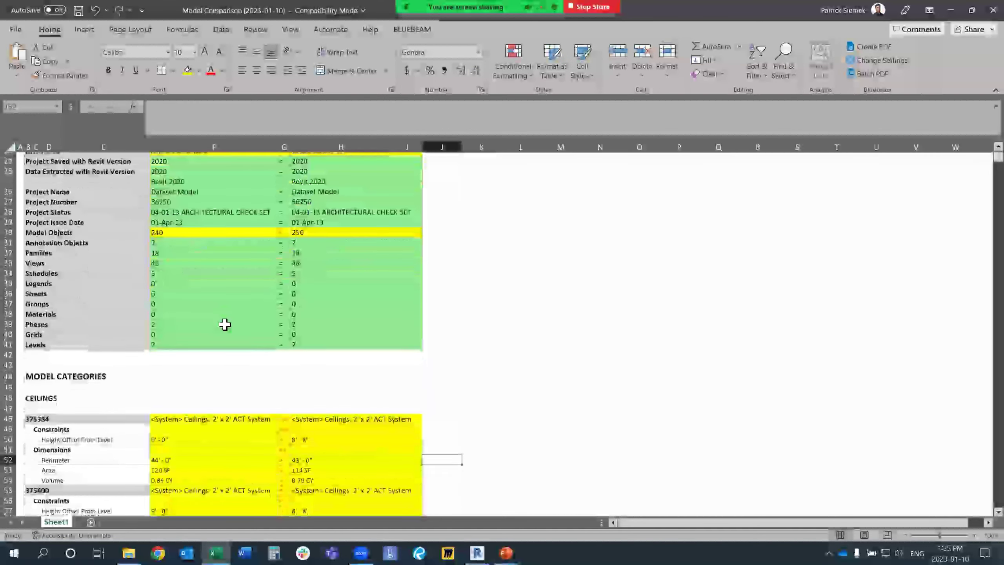
scroll(533, 360, down, 5)
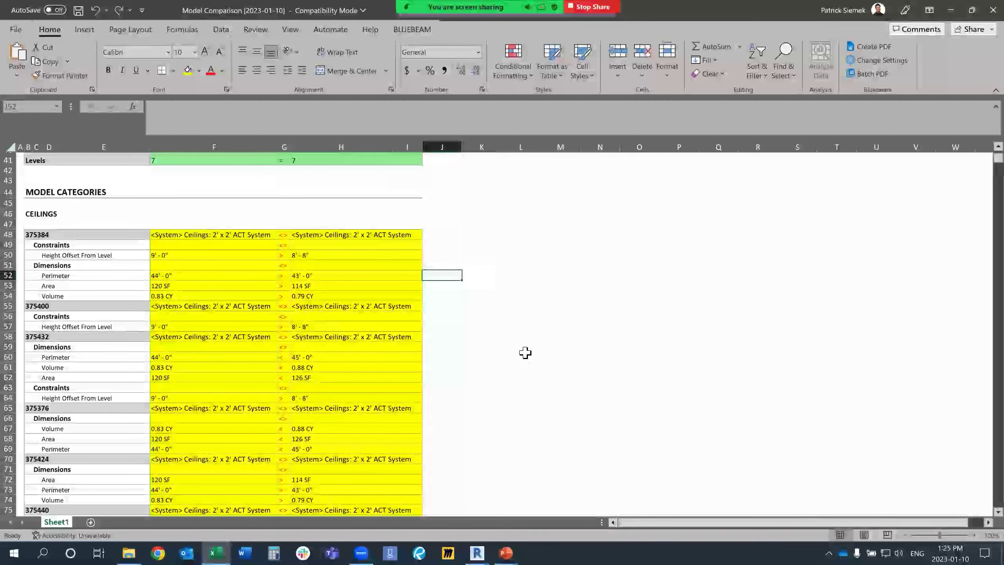
scroll(524, 352, down, 1)
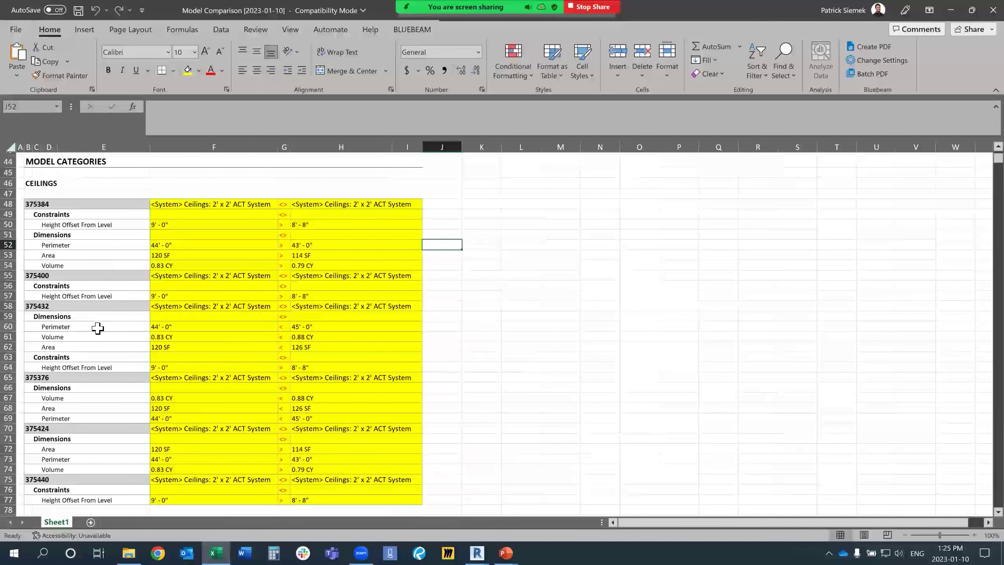
click(950, 10)
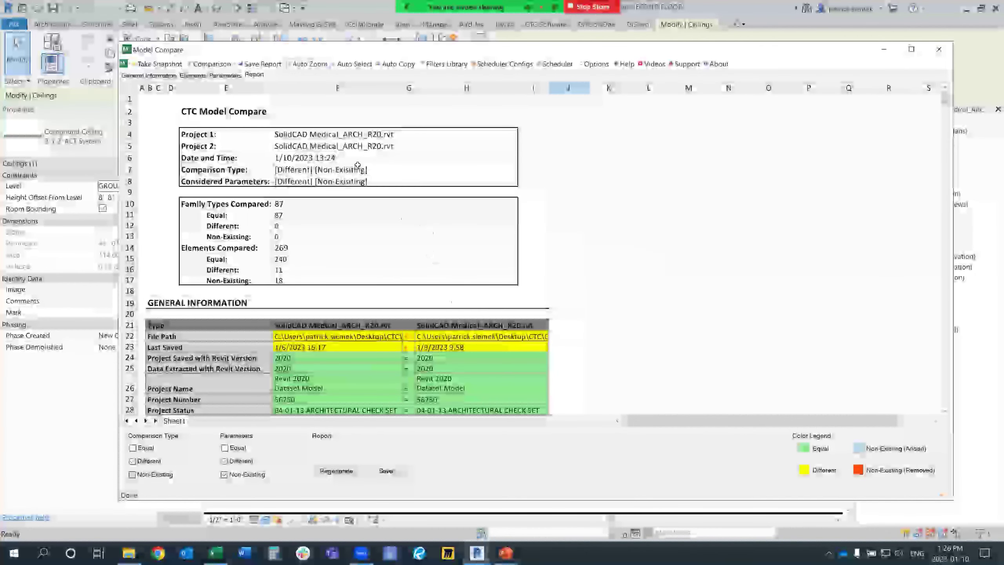
Review the snapshot settings for included categories, data types, parameters, levels, phases and views, and close them without taking a snapshot
click(159, 64)
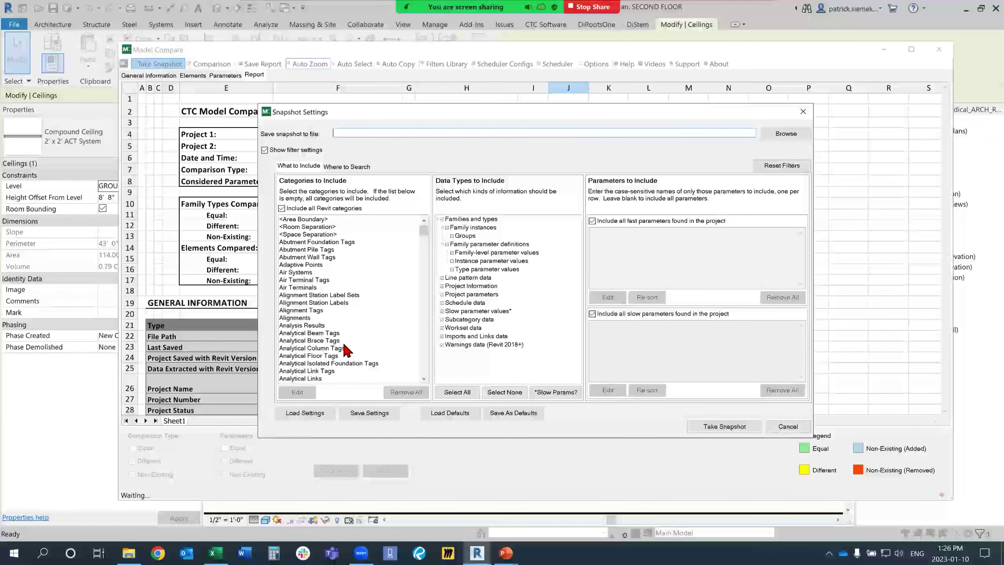
drag(424, 232, 409, 212)
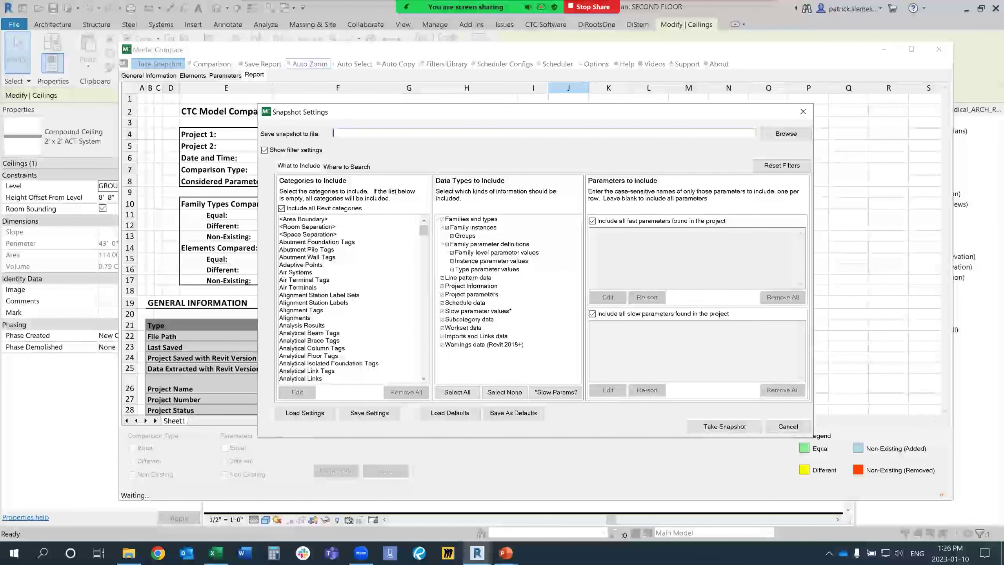
click(353, 166)
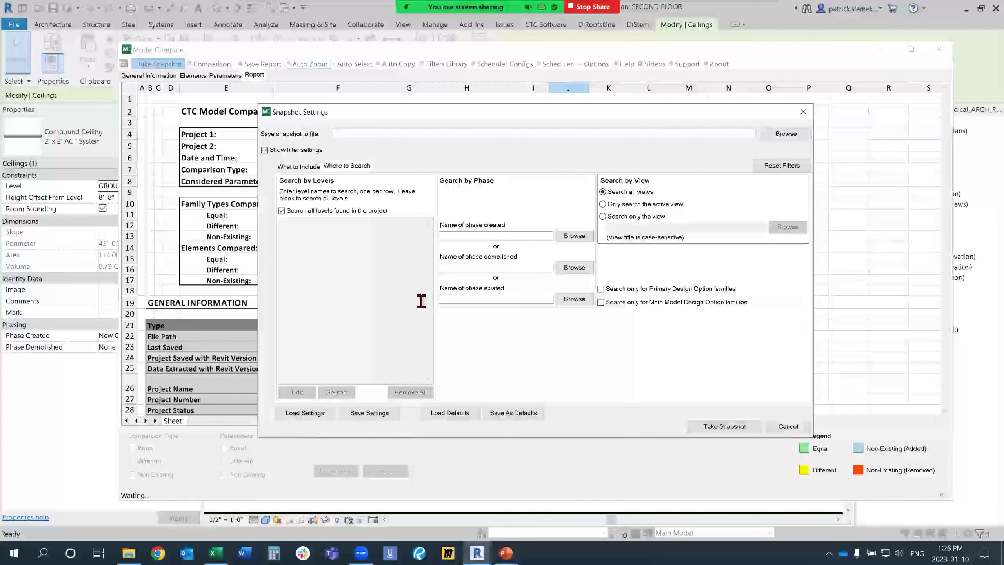
click(298, 166)
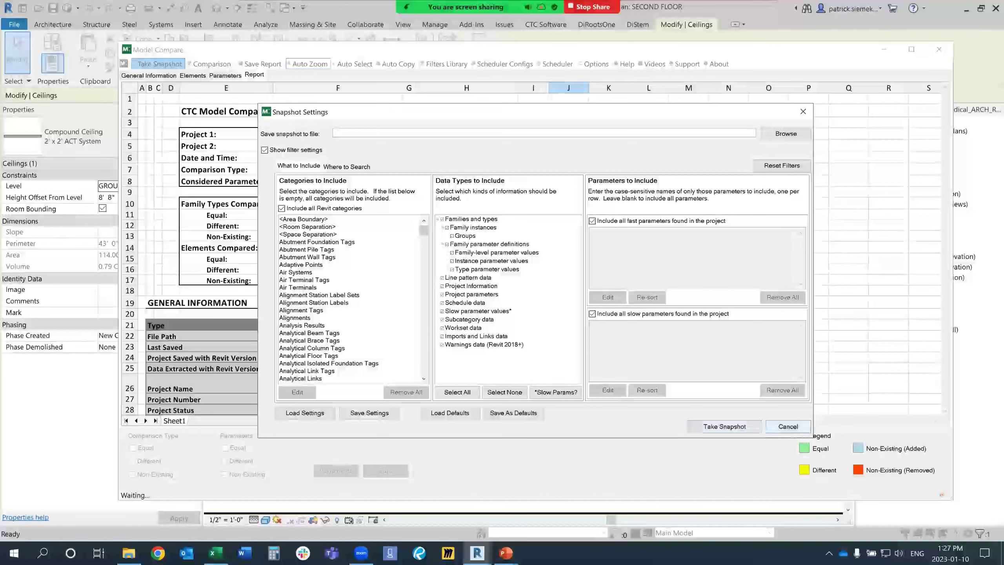
click(786, 426)
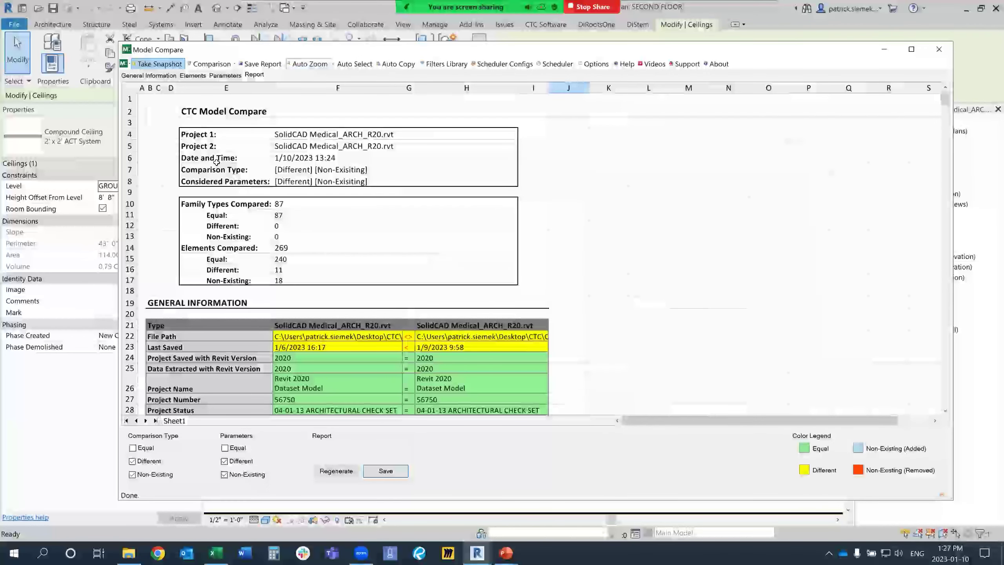
Review the general information, element and parameter comparison results again, ending on the report
click(193, 75)
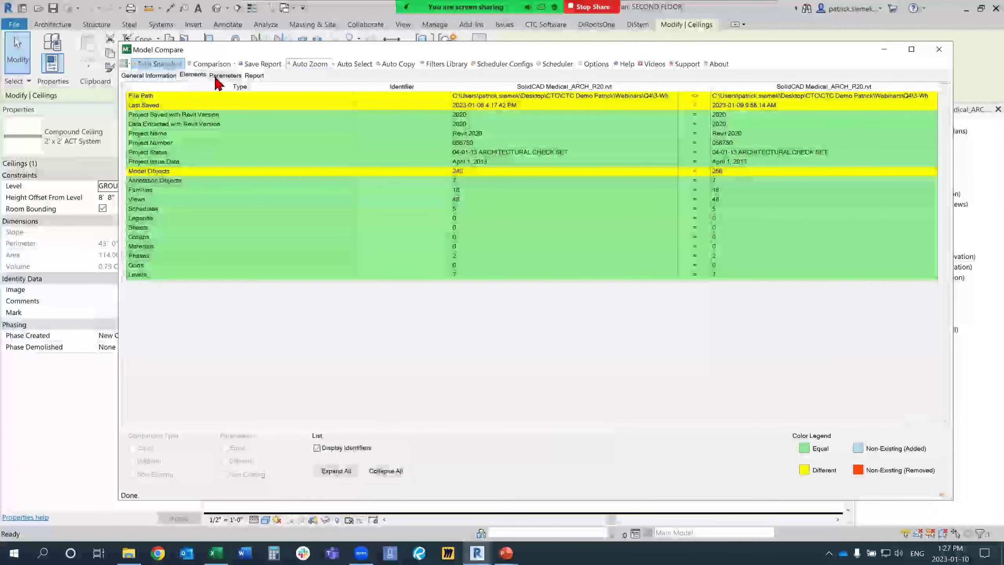
click(216, 75)
click(253, 76)
click(148, 75)
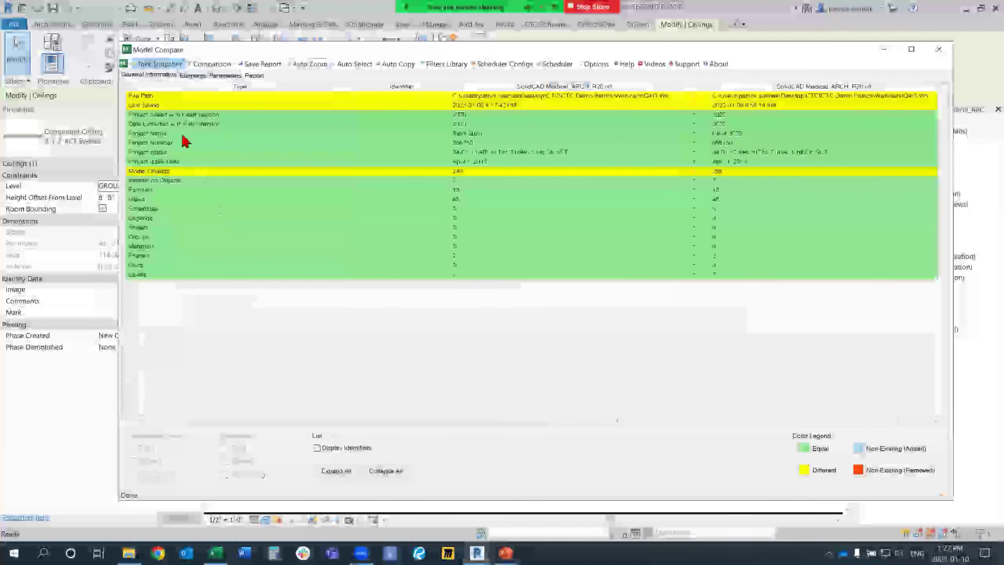
click(193, 76)
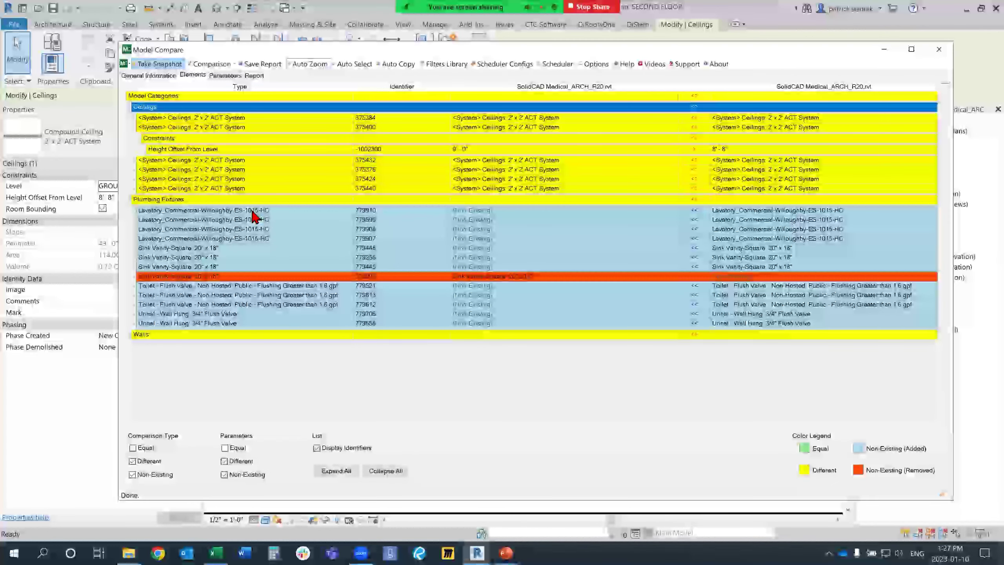
click(224, 75)
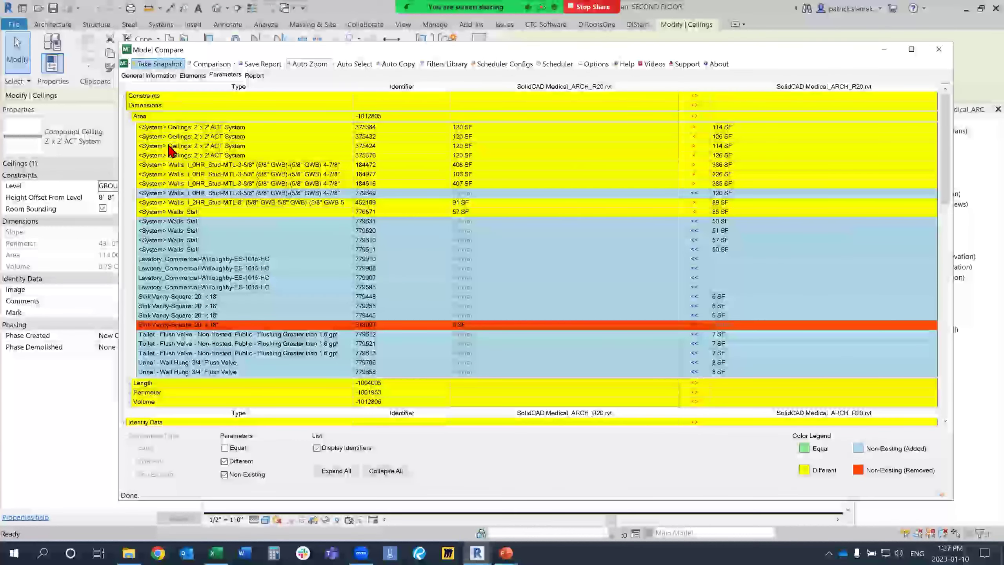
click(254, 75)
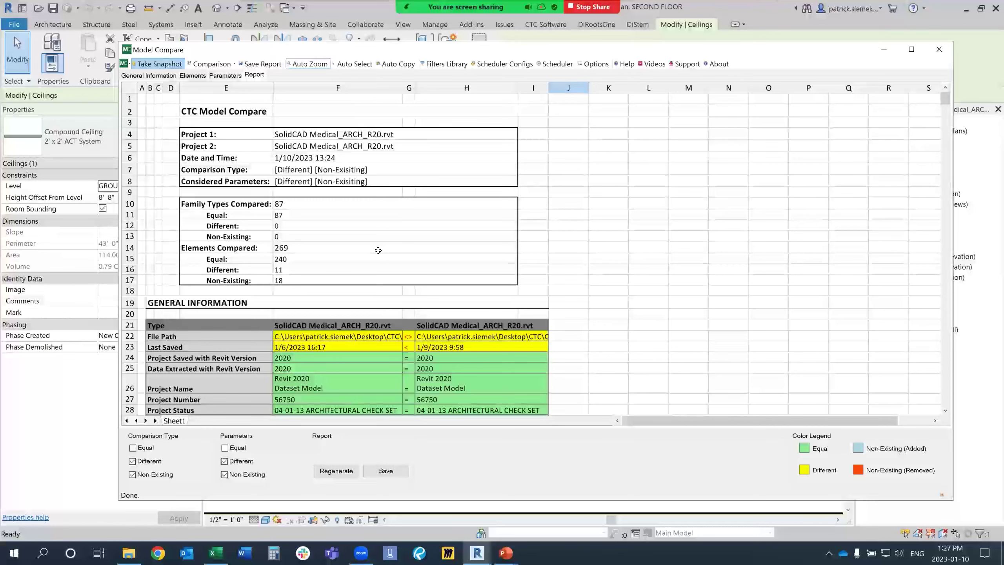
key(alt+Tab)
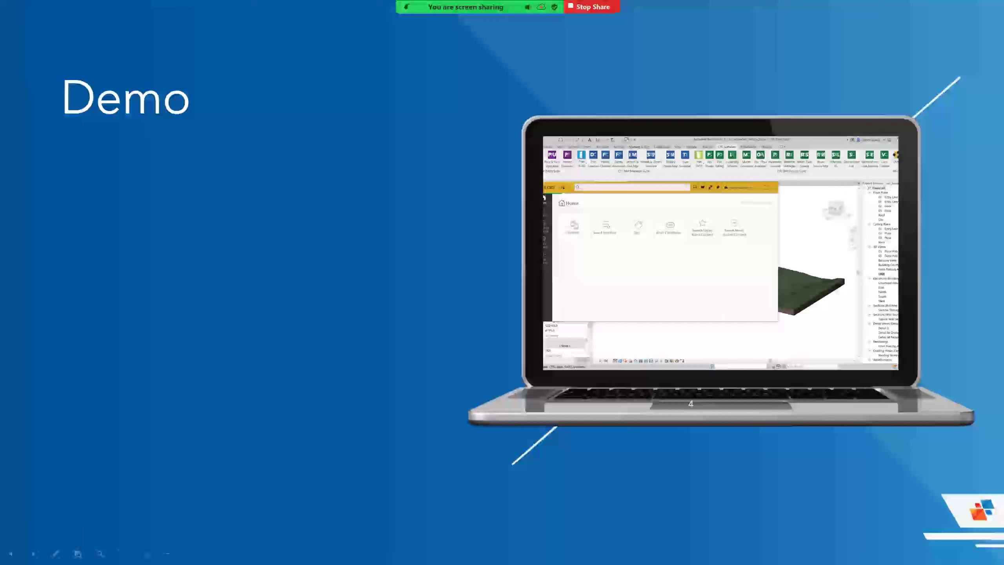
key(Right)
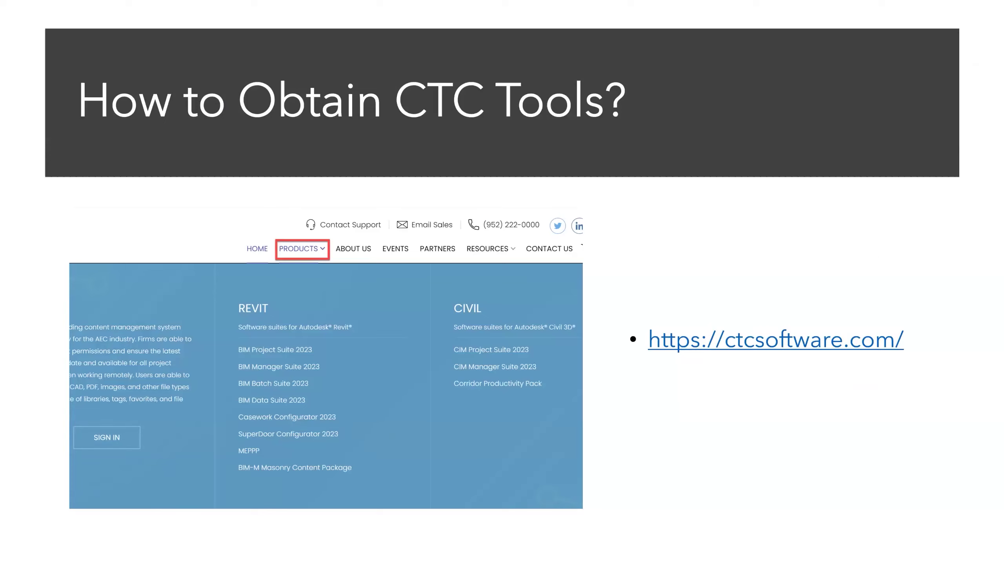
key(Right)
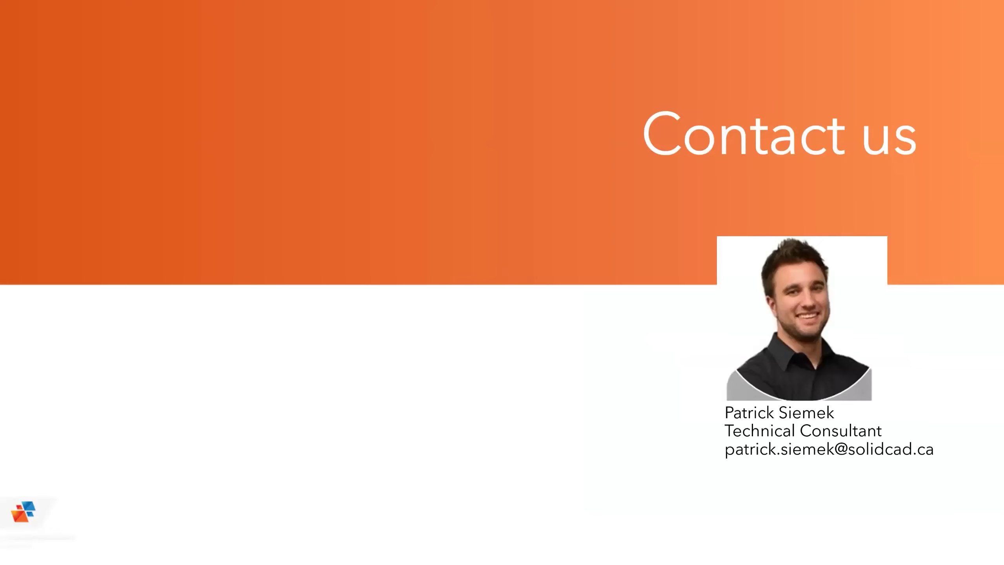